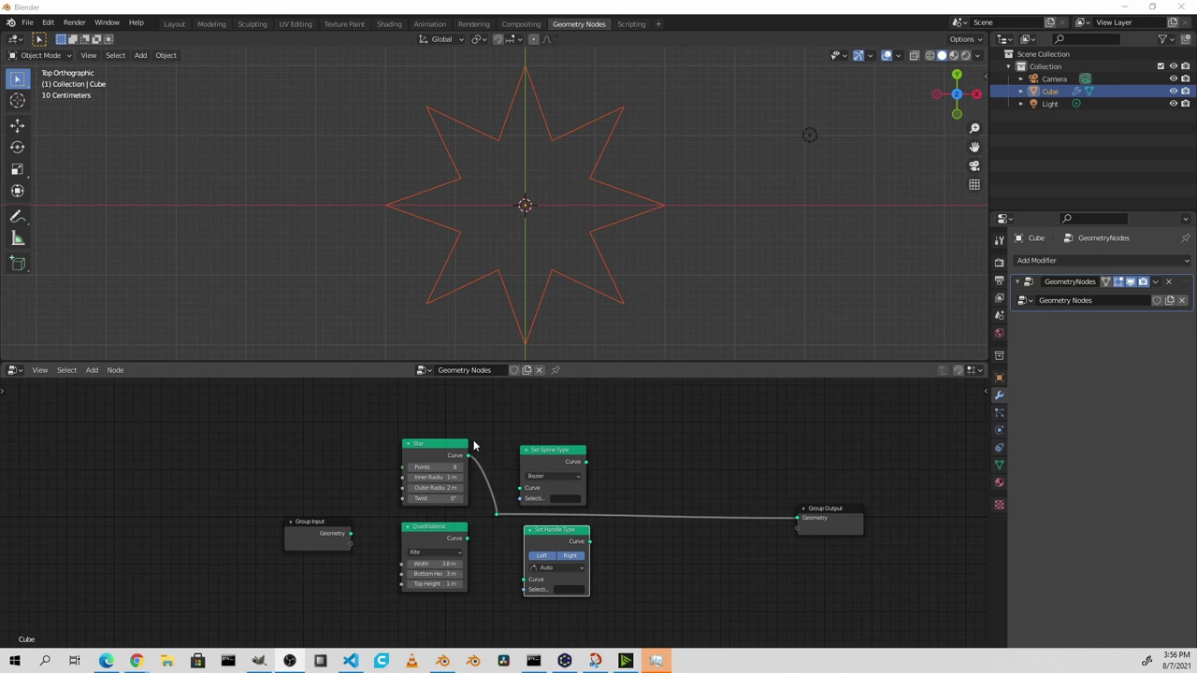
- Route the Star curve through Set Spline Type into Group Output, with the type set to NURBS
{"action": "left_click_drag", "start_coordinate": [468, 456], "coordinate": [524, 493]}
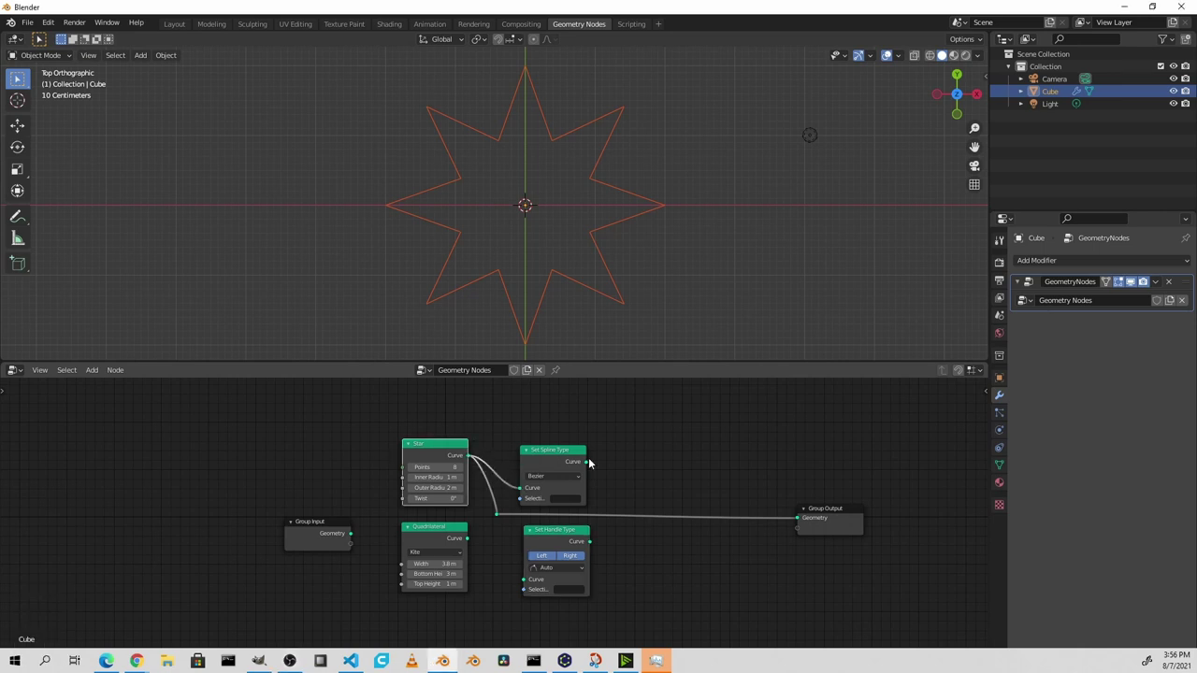
{"action": "scroll", "coordinate": [587, 461], "scroll_direction": "up", "scroll_amount": 2}
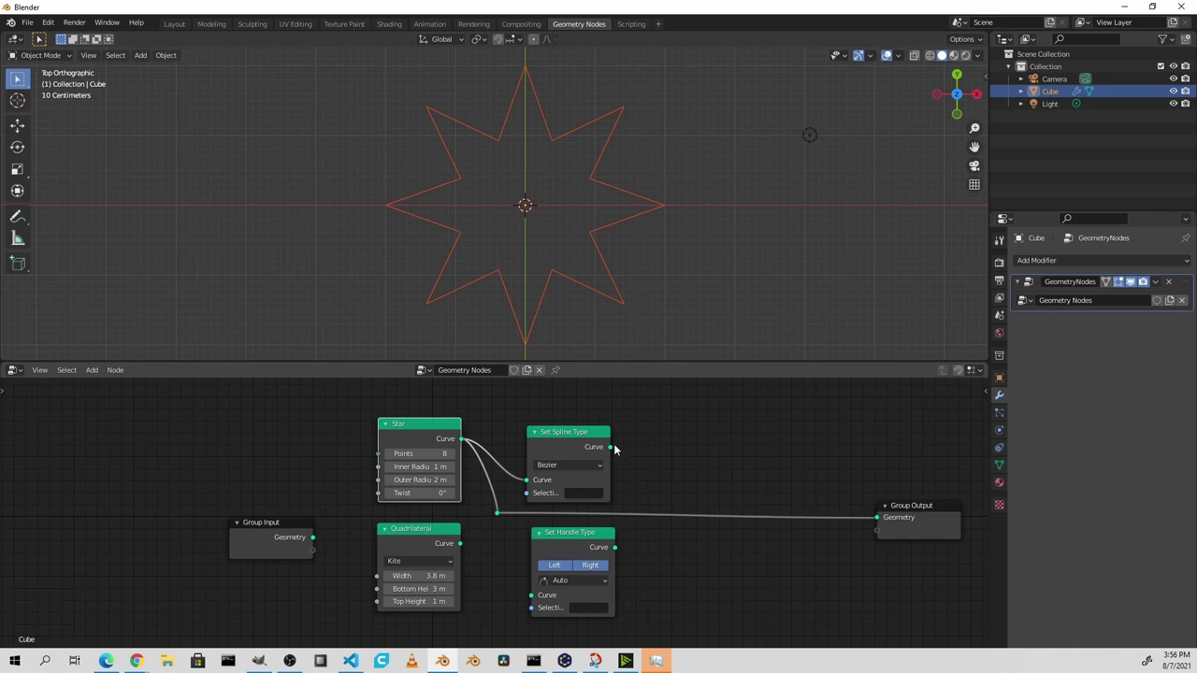
{"action": "left_click_drag", "start_coordinate": [611, 447], "coordinate": [884, 522]}
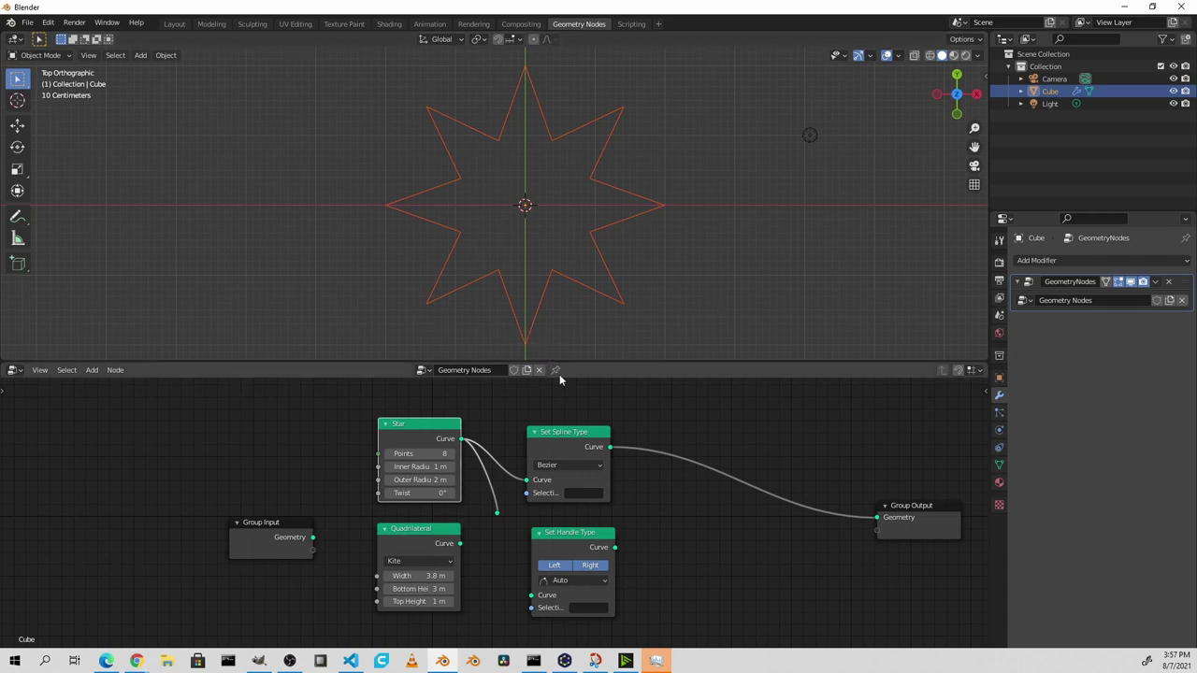
{"action": "left_click", "coordinate": [595, 470]}
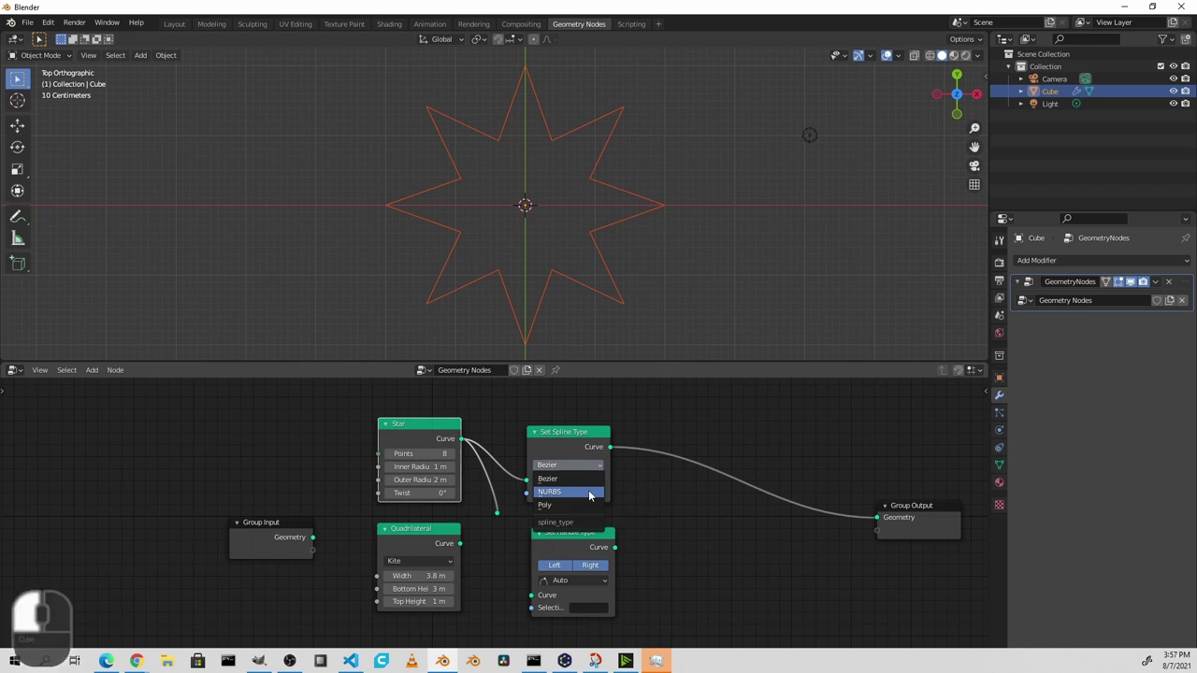
{"action": "left_click", "coordinate": [590, 493]}
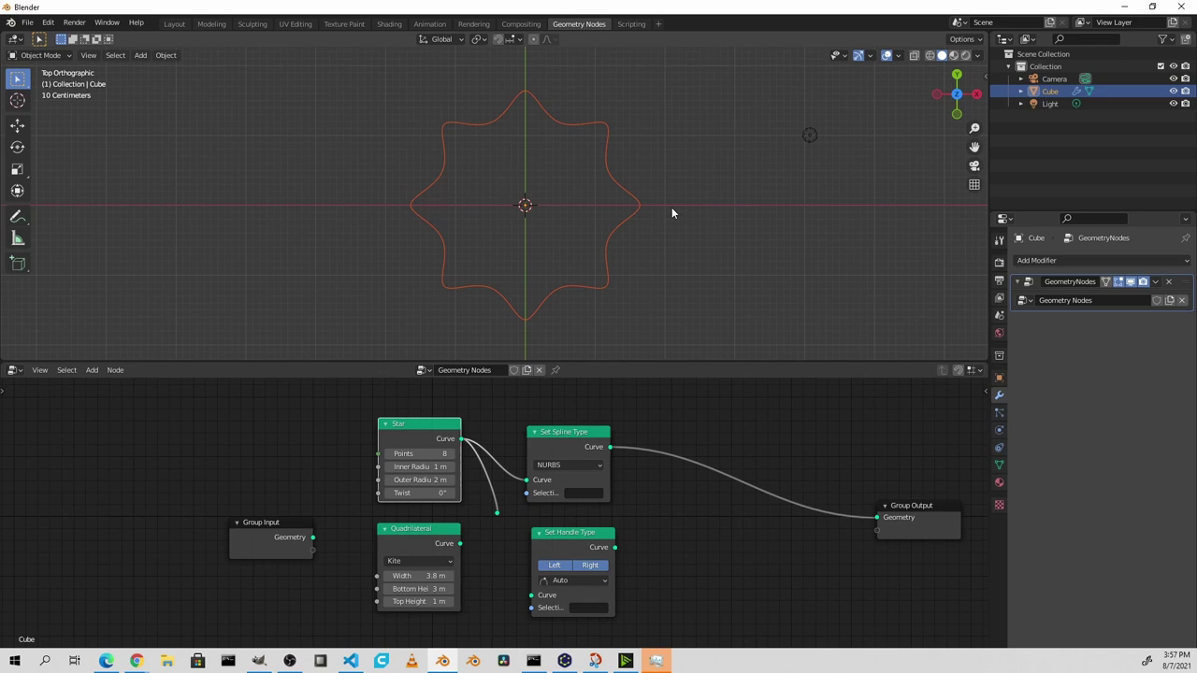
- Add a Star curve profile object to the scene and scale it up
{"action": "key", "text": "shift+a"}
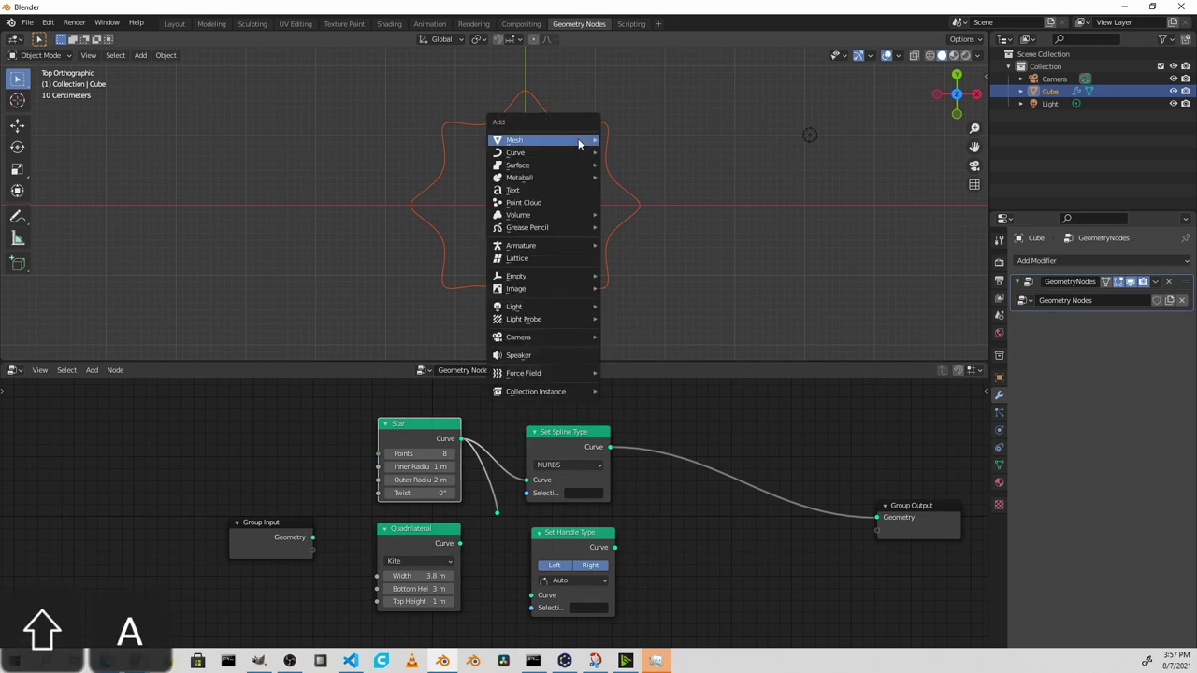
{"action": "mouse_move", "coordinate": [578, 140]}
{"action": "mouse_move", "coordinate": [660, 399]}
{"action": "left_click", "coordinate": [796, 552]}
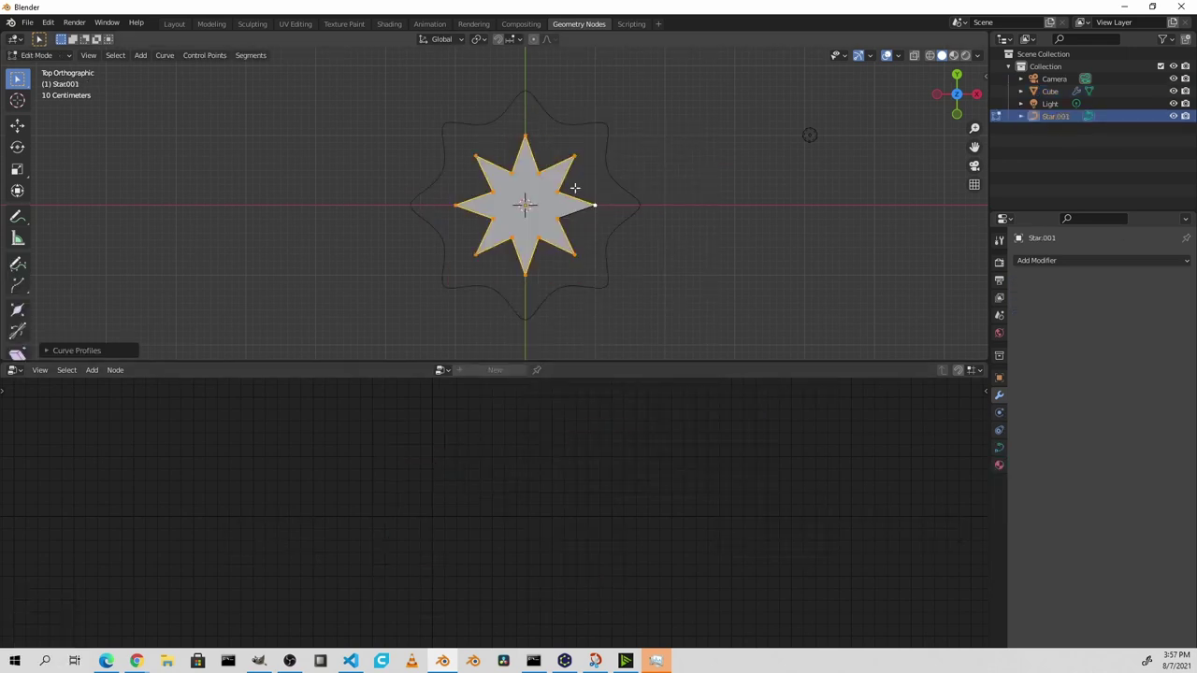
{"action": "key", "text": "s"}
{"action": "left_click", "coordinate": [664, 178]}
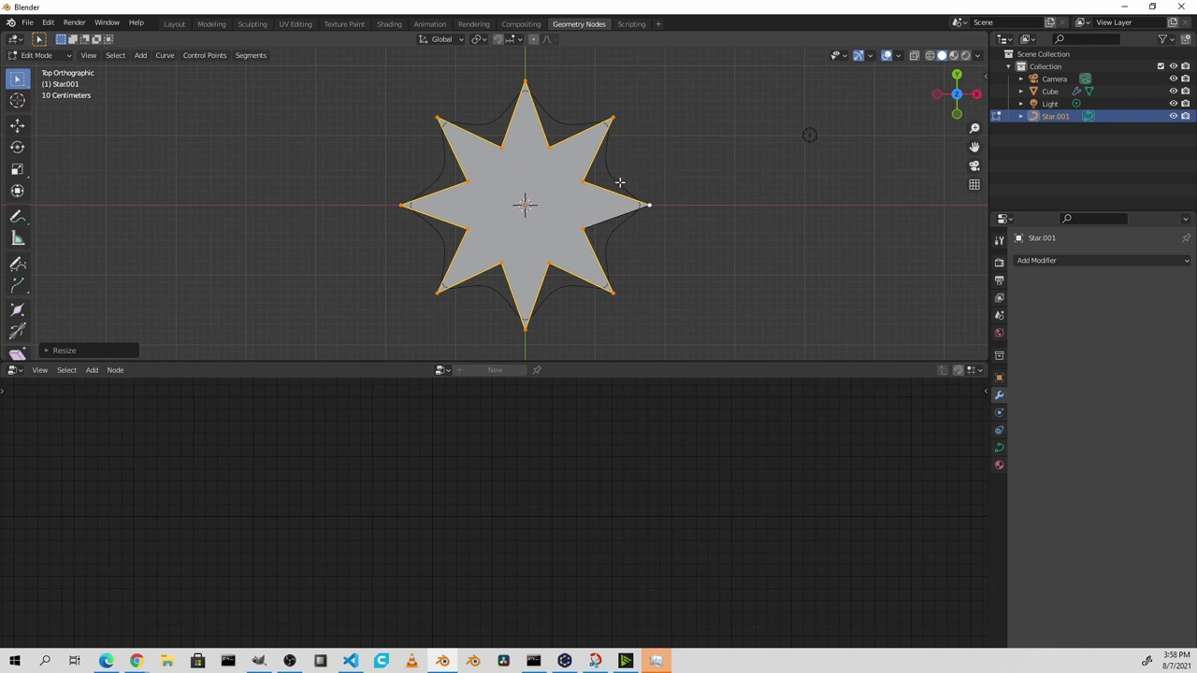
- Convert the new star's spline to NURBS via Set Spline Type and enlarge it slightly
{"action": "key", "text": "F3"}
{"action": "key", "text": "BackSpace"}
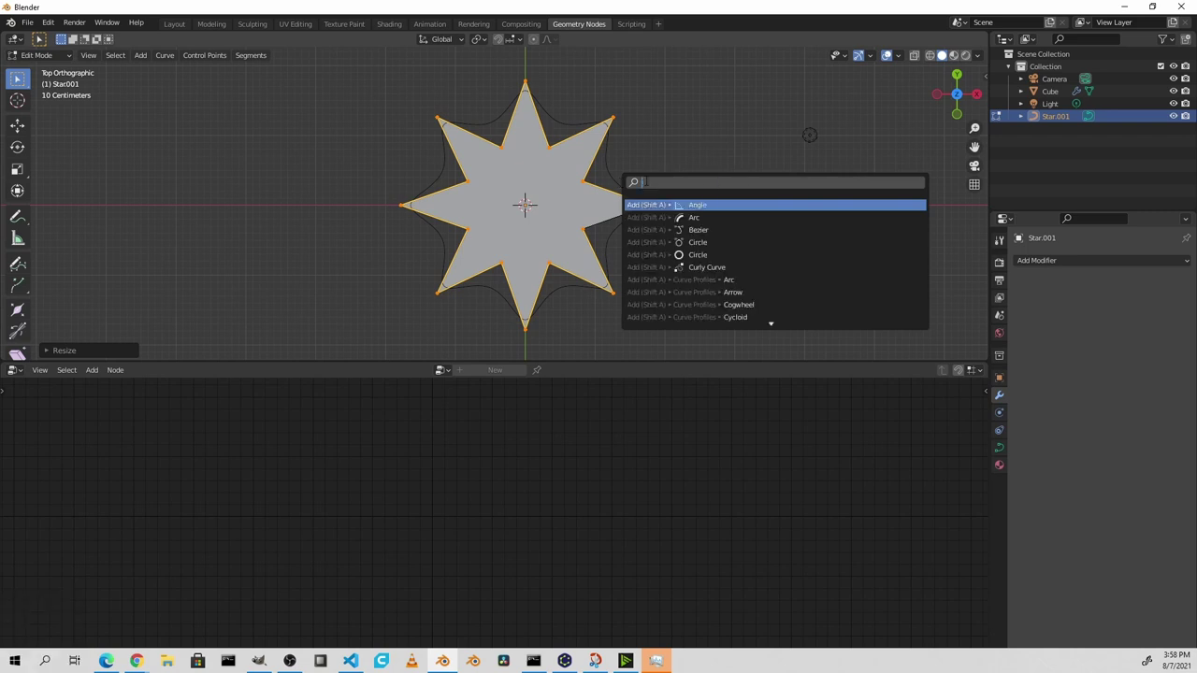
{"action": "type", "text": "set spl"}
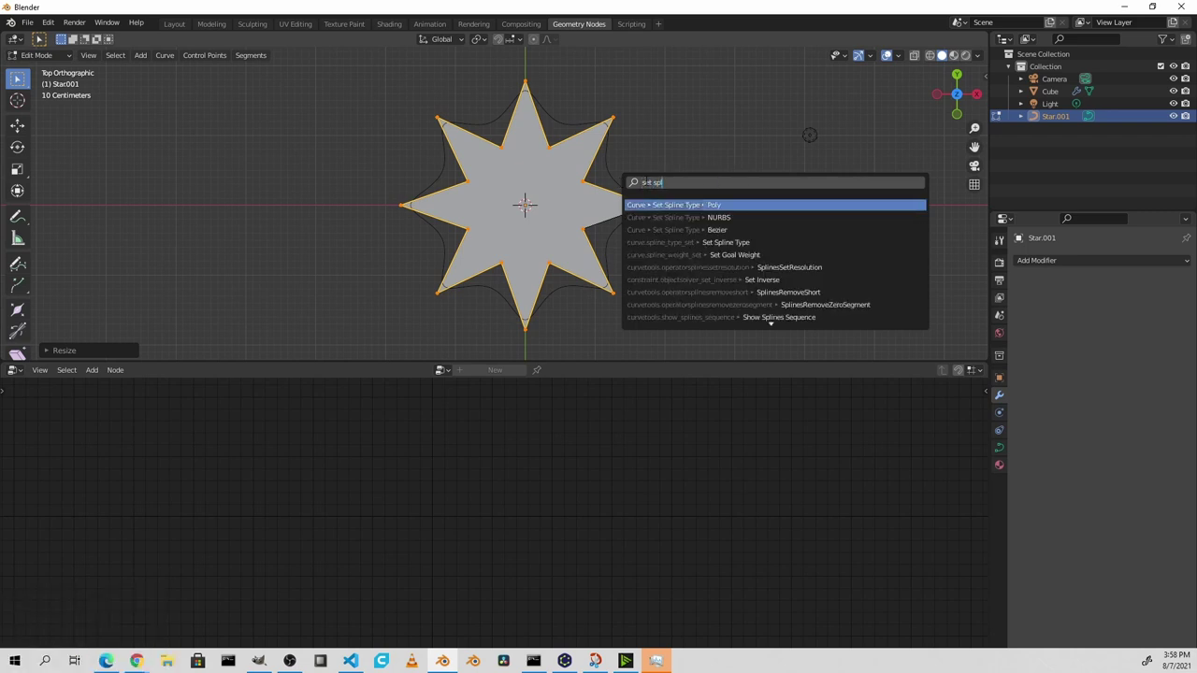
{"action": "left_click", "coordinate": [664, 217]}
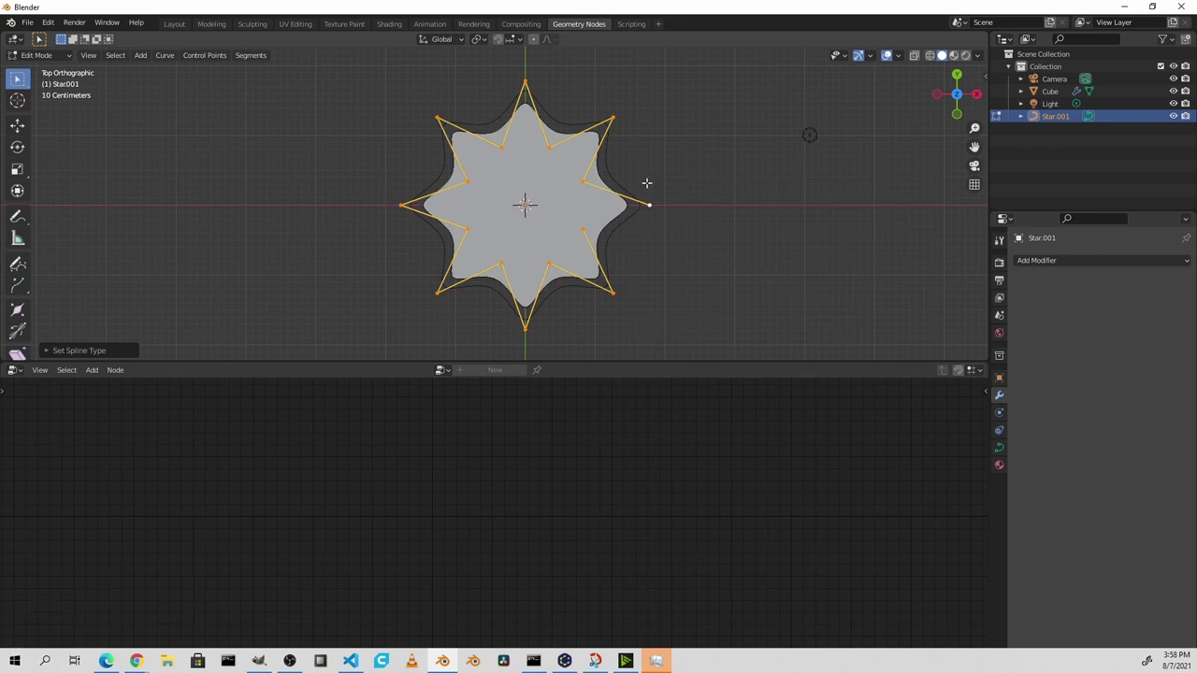
{"action": "key", "text": "s"}
{"action": "left_click", "coordinate": [661, 181]}
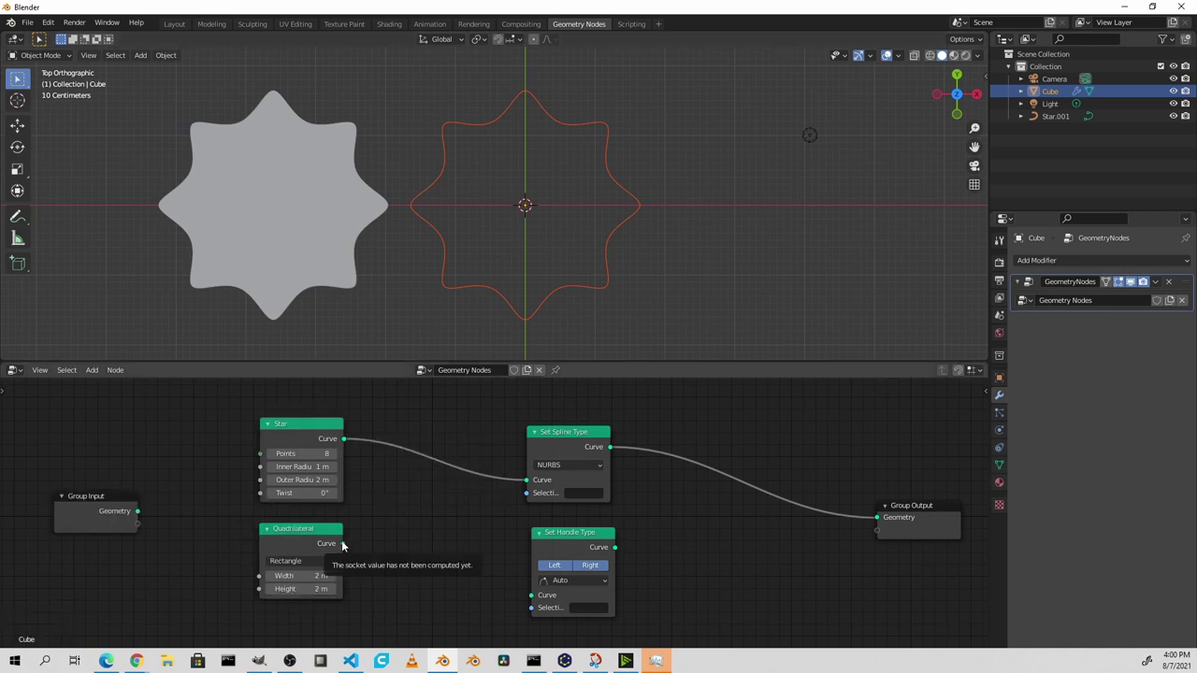
- Merge the Quadrilateral and Star curves through a Join Geometry node feeding Set Spline Type
{"action": "left_click_drag", "start_coordinate": [343, 544], "coordinate": [542, 485]}
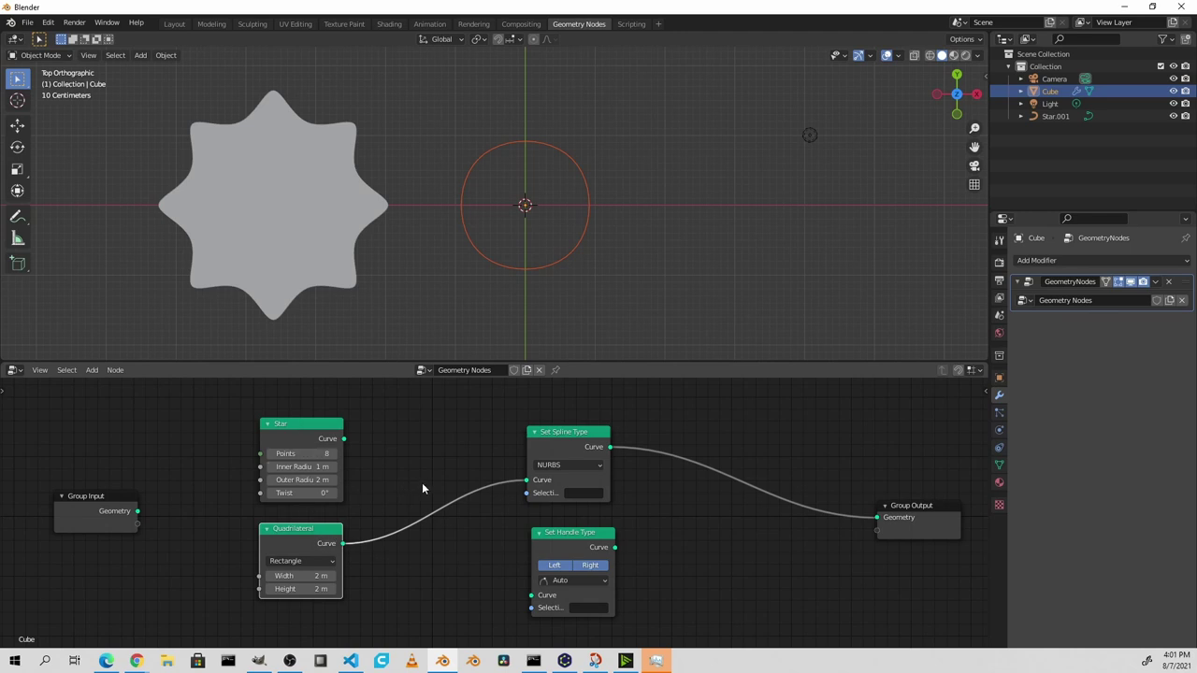
{"action": "key", "text": "shift"}
{"action": "key", "text": "shift+a"}
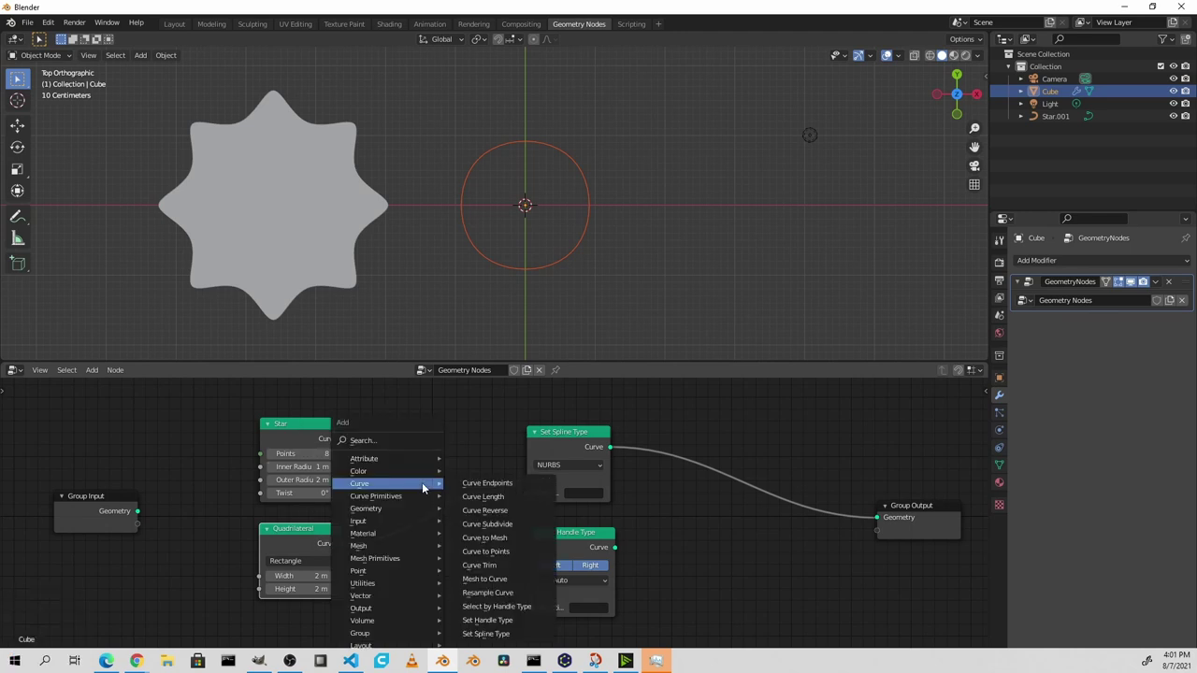
{"action": "left_click", "coordinate": [486, 549]}
{"action": "left_click", "coordinate": [407, 494]}
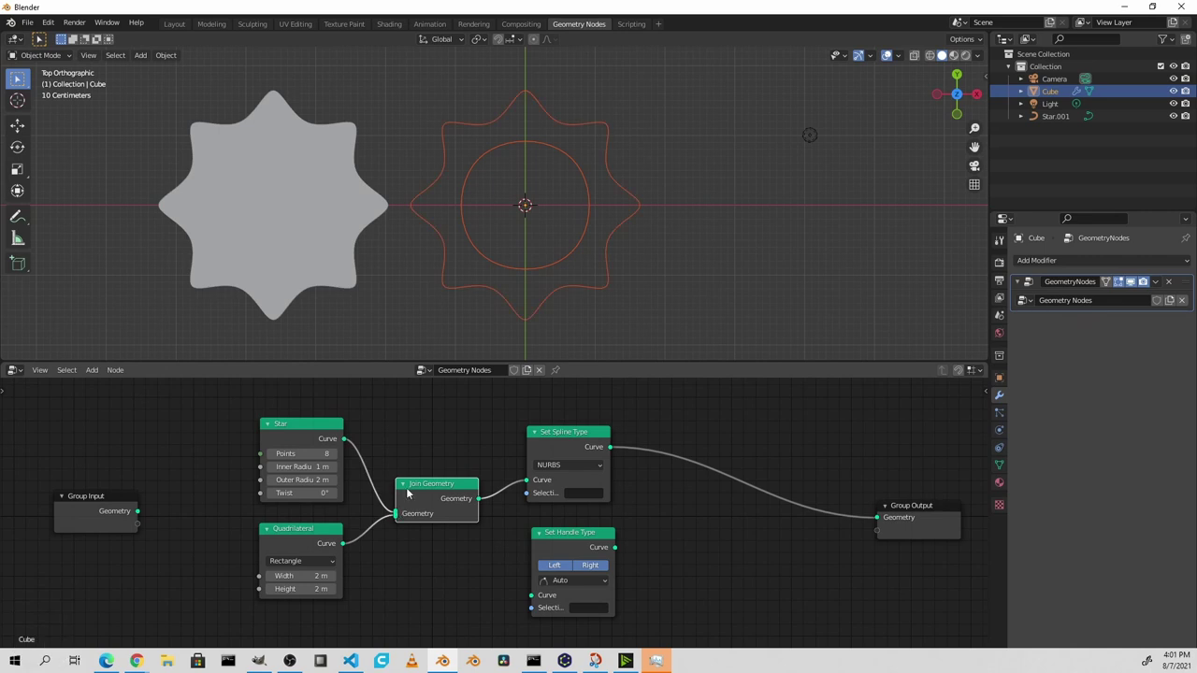
{"action": "left_click_drag", "start_coordinate": [609, 456], "coordinate": [639, 455]}
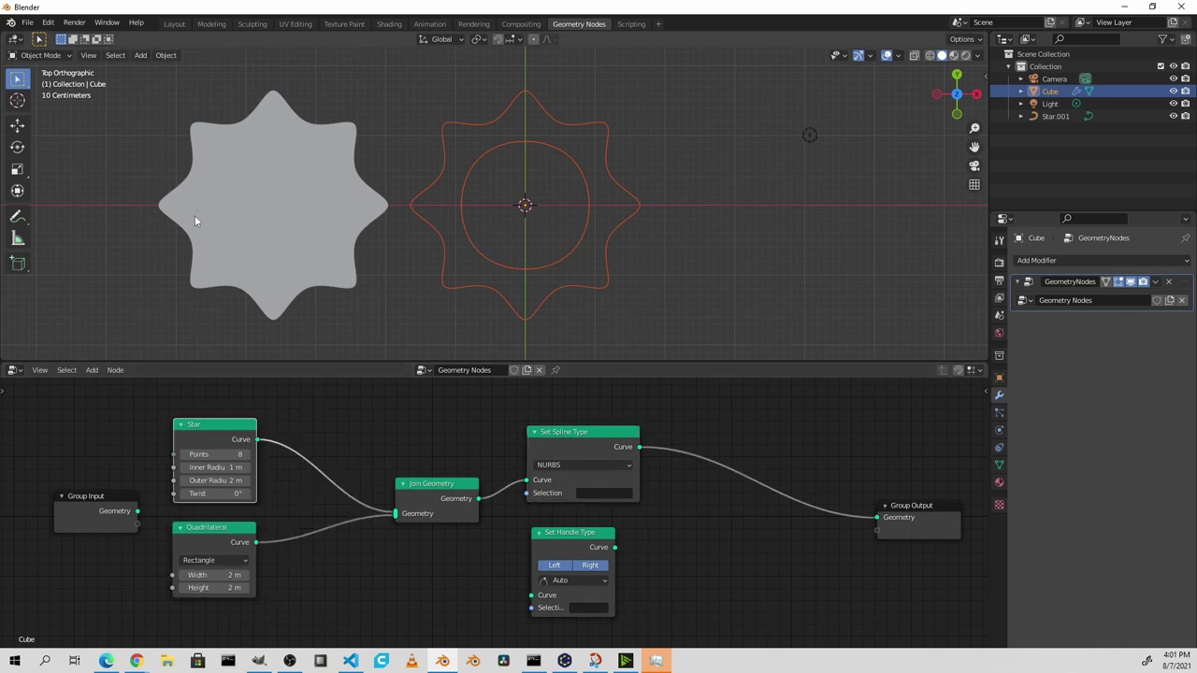
- Split off a Spreadsheet area beside the viewport showing Spline data
{"action": "left_click_drag", "start_coordinate": [5, 37], "coordinate": [400, 129]}
{"action": "left_click", "coordinate": [13, 38]}
{"action": "left_click", "coordinate": [385, 129]}
{"action": "left_click", "coordinate": [41, 142]}
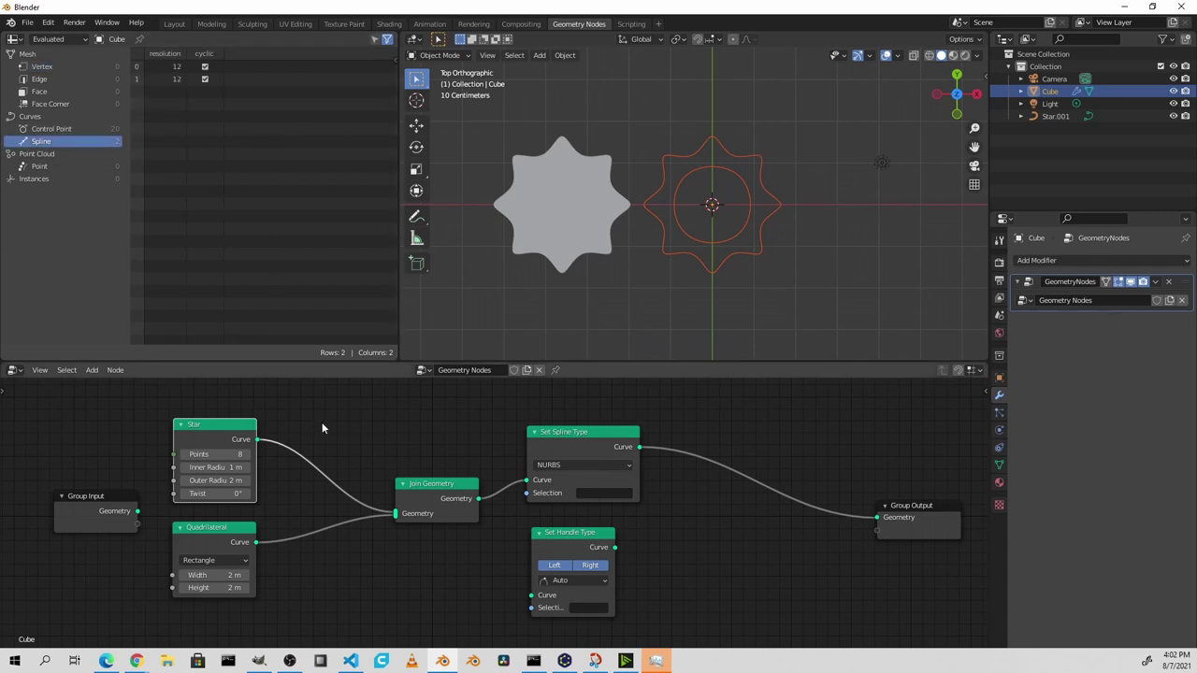
- Insert an Attribute Fill on the Quadrilateral link: domain Spline, attribute convert, value 1
{"action": "key", "text": "shift+a"}
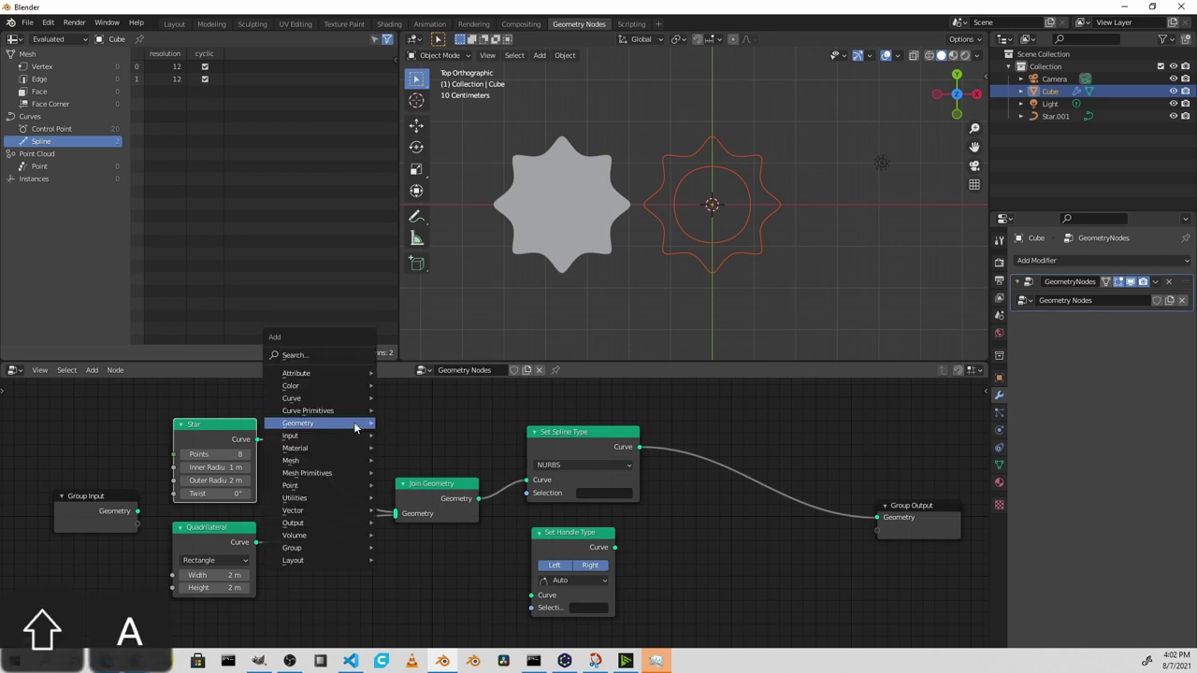
{"action": "mouse_move", "coordinate": [355, 420]}
{"action": "left_click", "coordinate": [424, 456]}
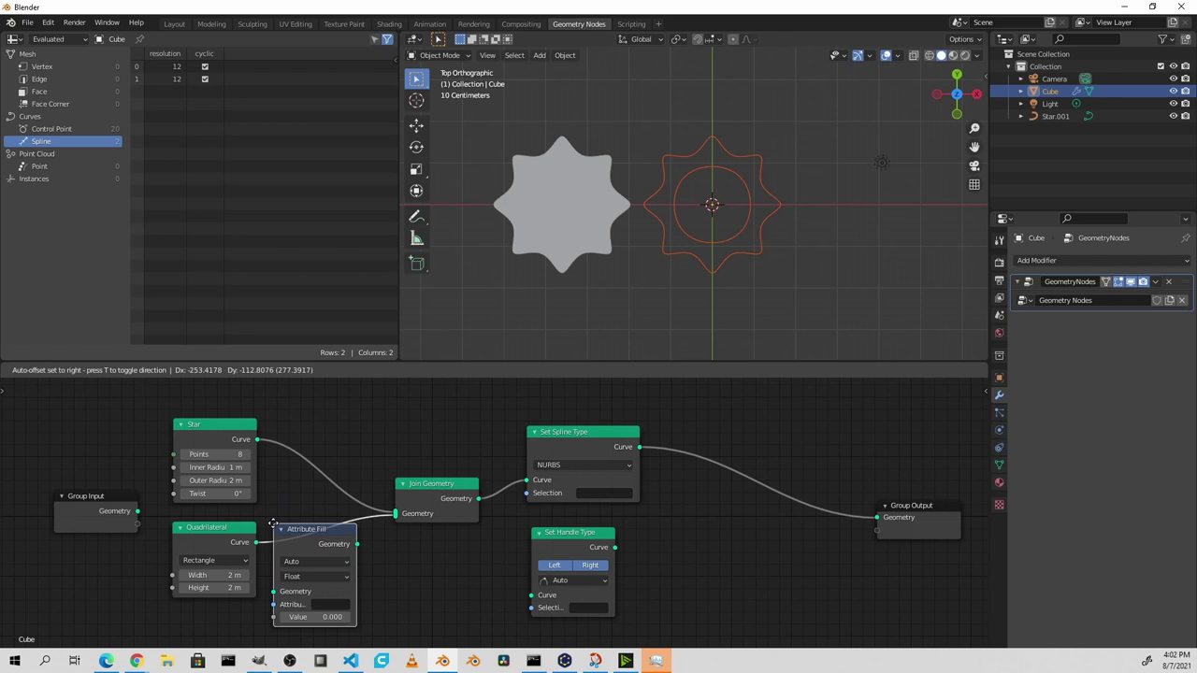
{"action": "left_click", "coordinate": [300, 525]}
{"action": "left_click", "coordinate": [346, 559]}
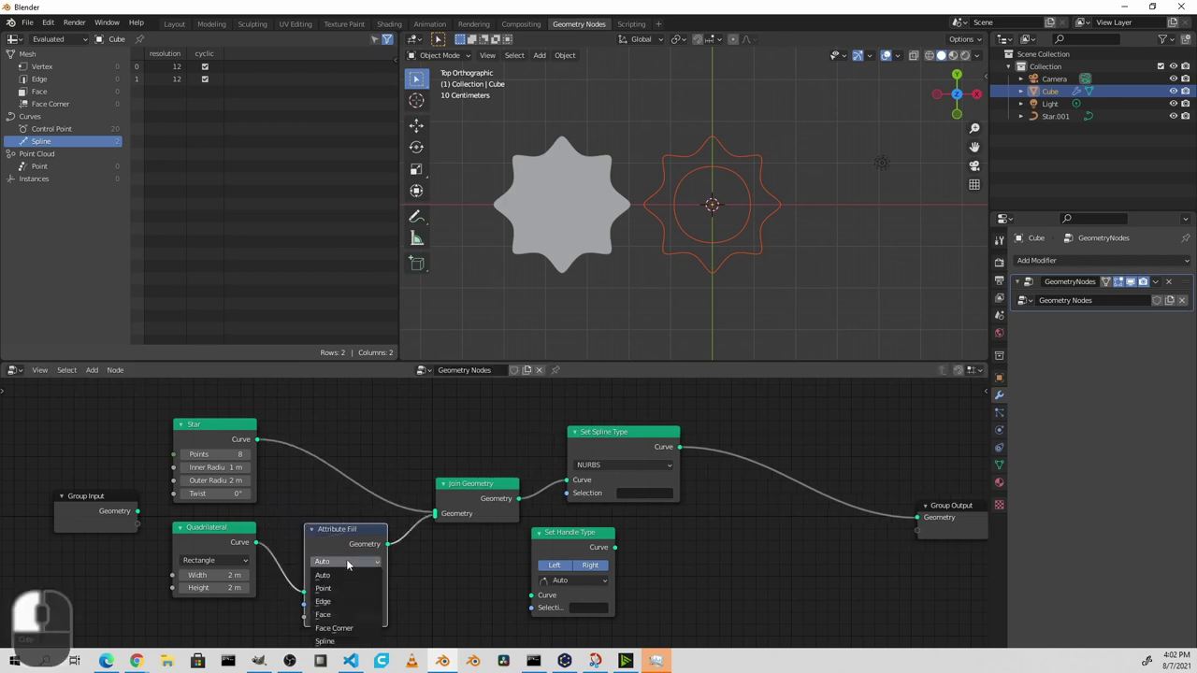
{"action": "left_click", "coordinate": [350, 643]}
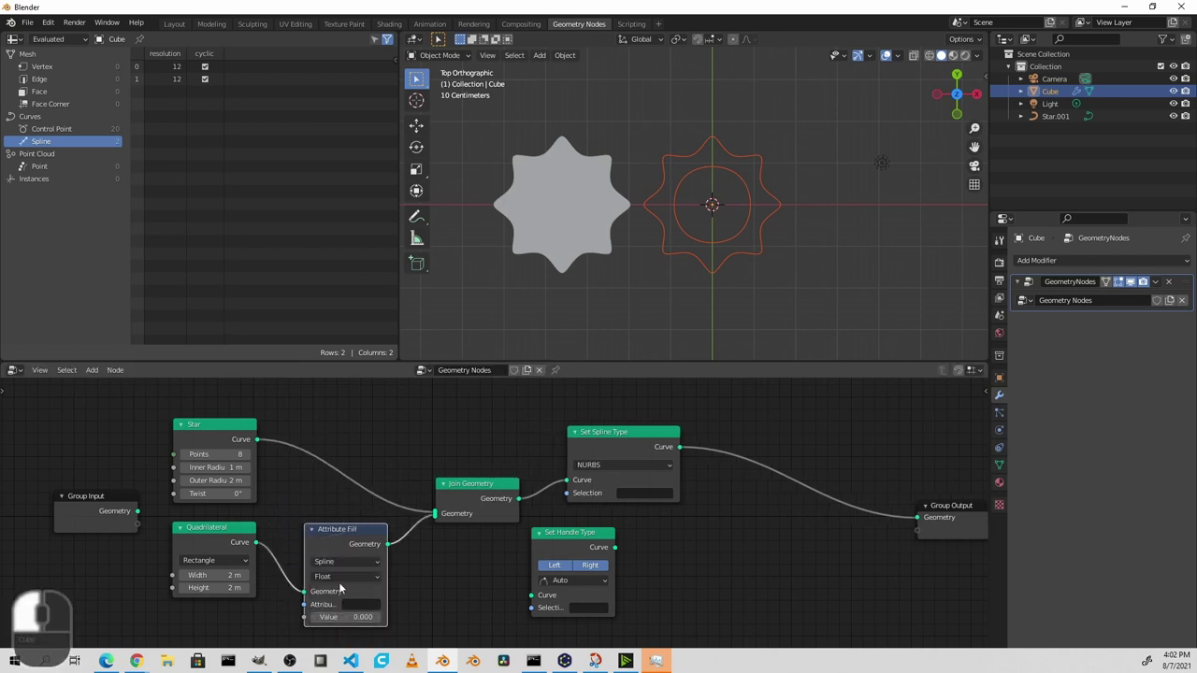
{"action": "left_click", "coordinate": [359, 608]}
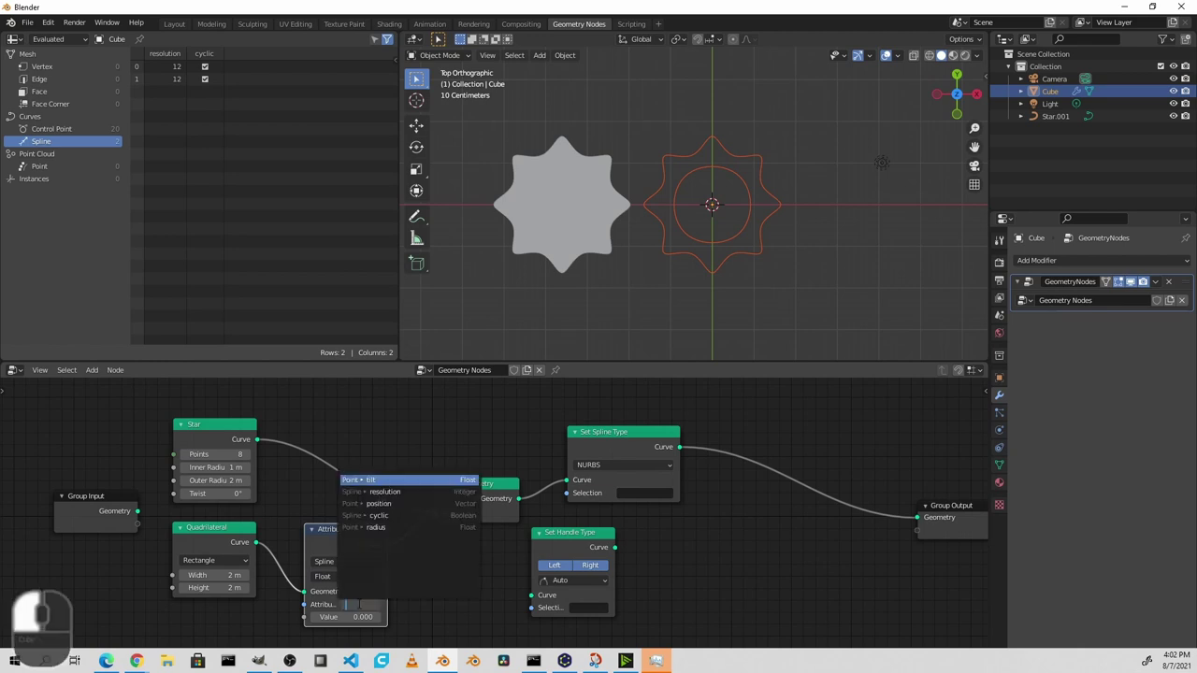
{"action": "type", "text": "convert"}
{"action": "key", "text": "Return"}
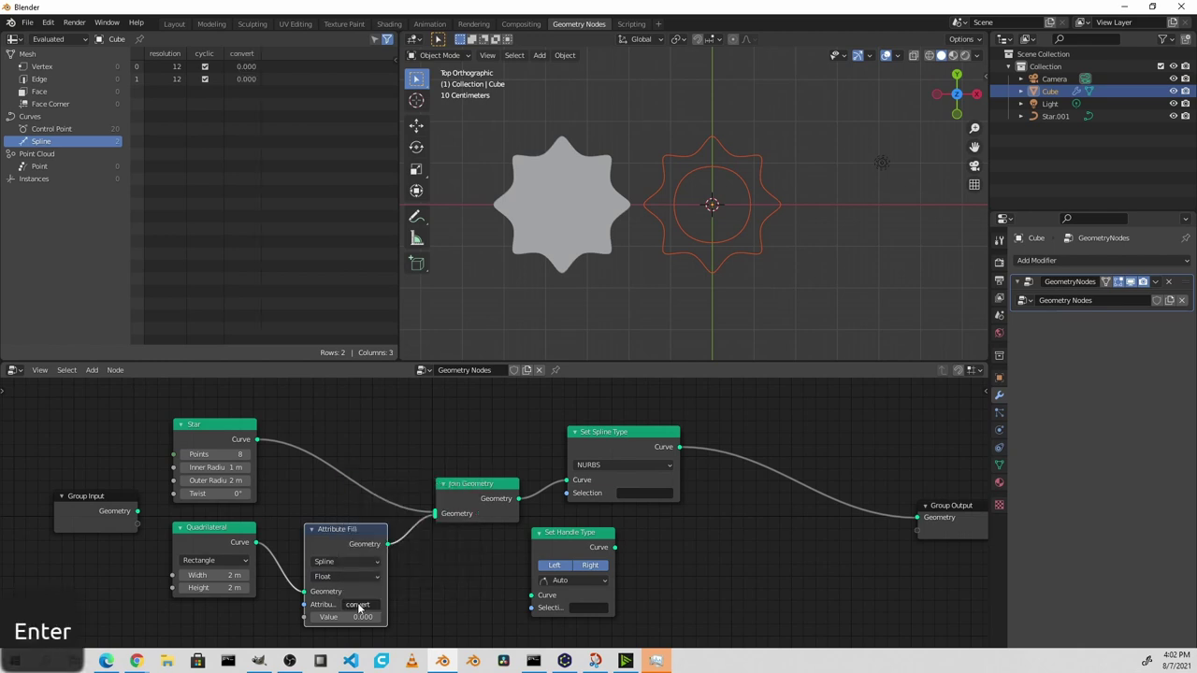
{"action": "left_click_drag", "start_coordinate": [354, 569], "coordinate": [338, 558]}
{"action": "left_click", "coordinate": [341, 606]}
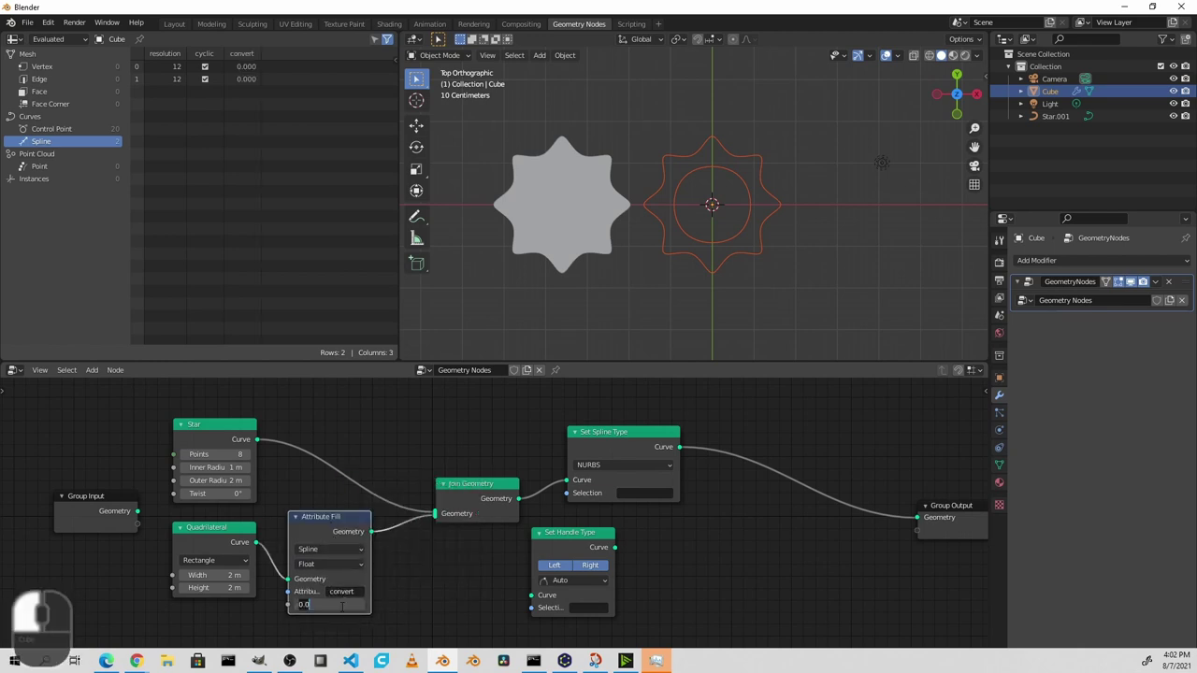
{"action": "type", "text": "1"}
{"action": "key", "text": "Return"}
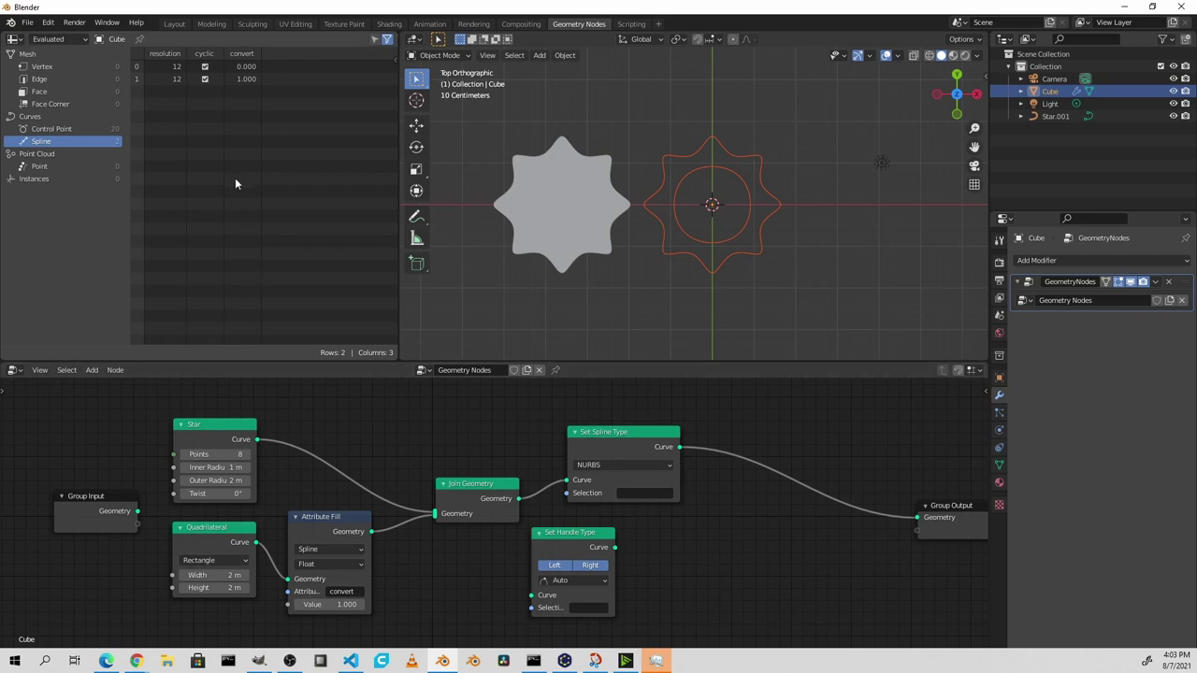
- Use convert as Set Spline Type's selection and insert Attribute Fill right after Join Geometry
{"action": "left_click", "coordinate": [641, 496]}
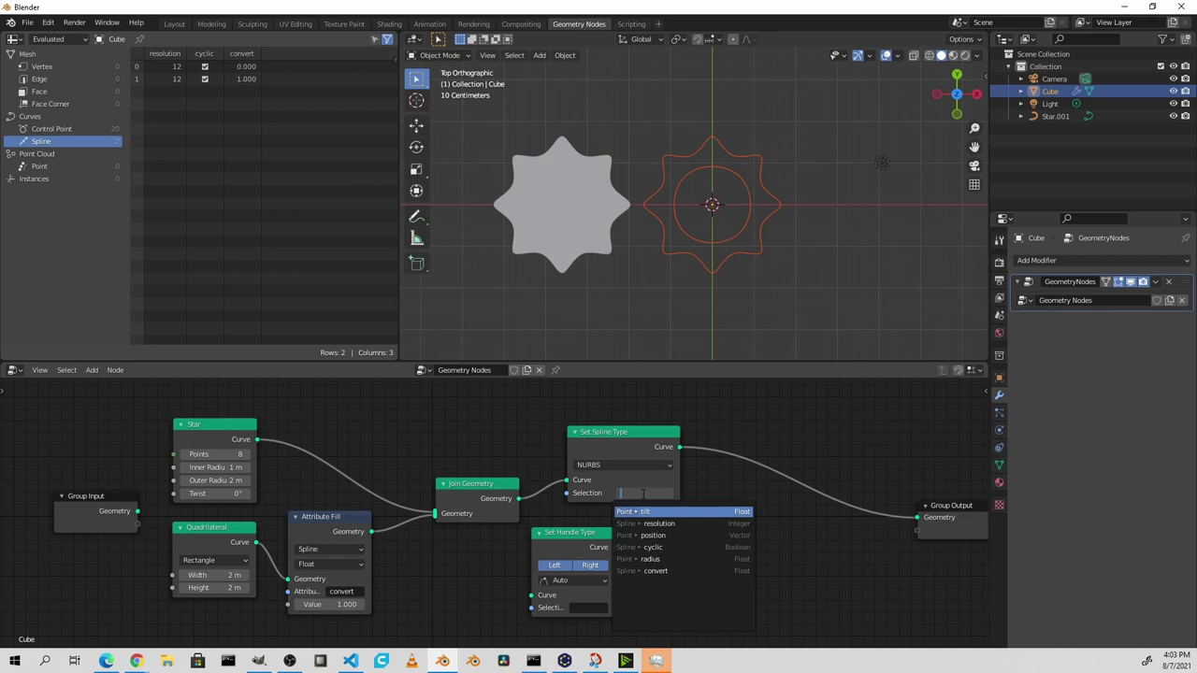
{"action": "left_click", "coordinate": [668, 570]}
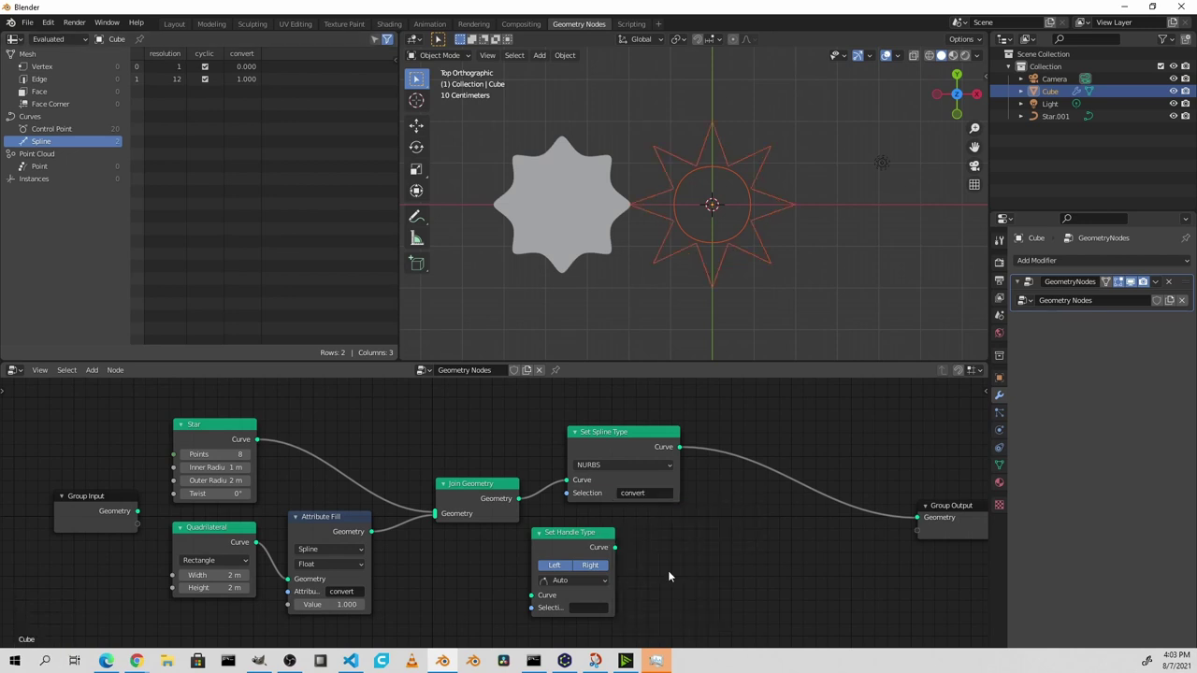
{"action": "left_click_drag", "start_coordinate": [440, 510], "coordinate": [394, 500]}
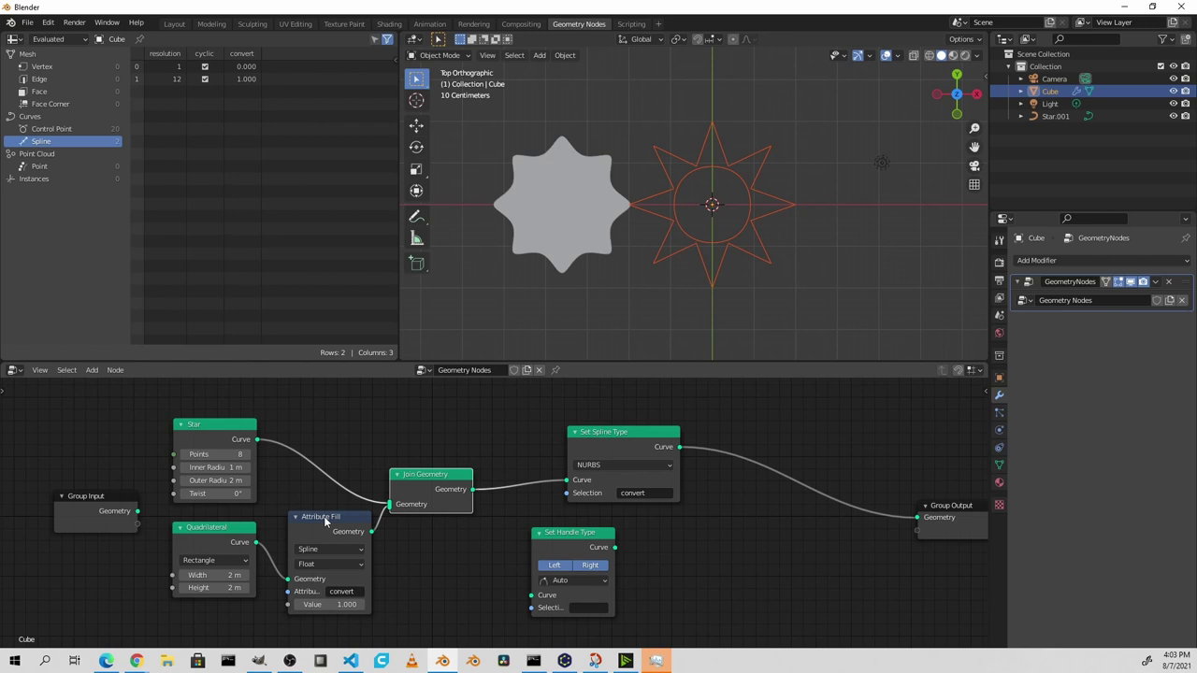
{"action": "left_click_drag", "start_coordinate": [324, 522], "coordinate": [559, 461], "text": "alt"}
{"action": "left_click", "coordinate": [613, 542]}
{"action": "key", "text": "g"}
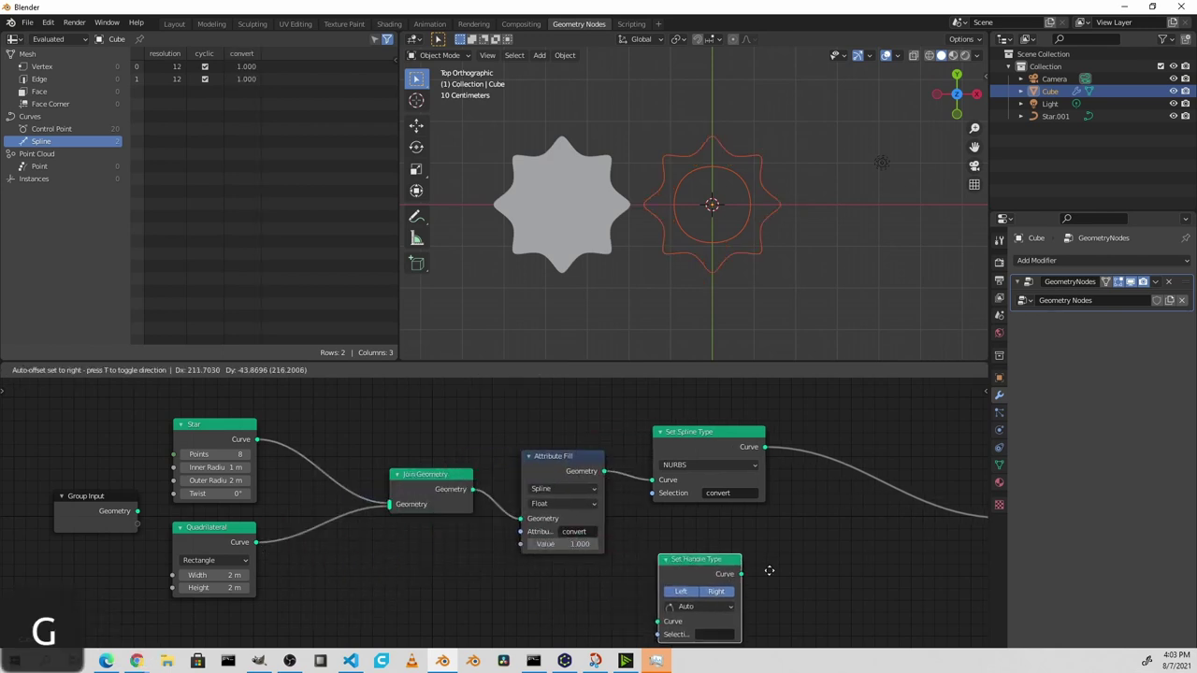
{"action": "left_click", "coordinate": [757, 535]}
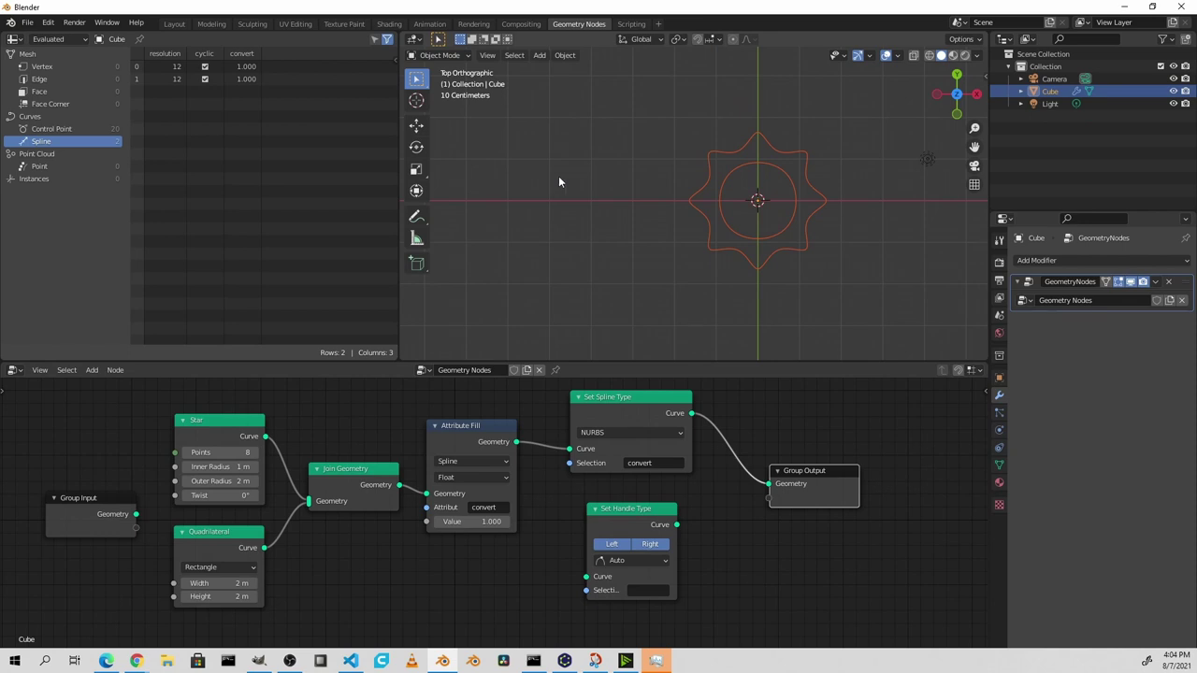
- Add a NURBS curve left of the star and extrude several new control points
{"action": "key", "text": "shift+a"}
{"action": "mouse_move", "coordinate": [551, 193]}
{"action": "left_click", "coordinate": [634, 225]}
{"action": "key", "text": "g"}
{"action": "left_click", "coordinate": [580, 218]}
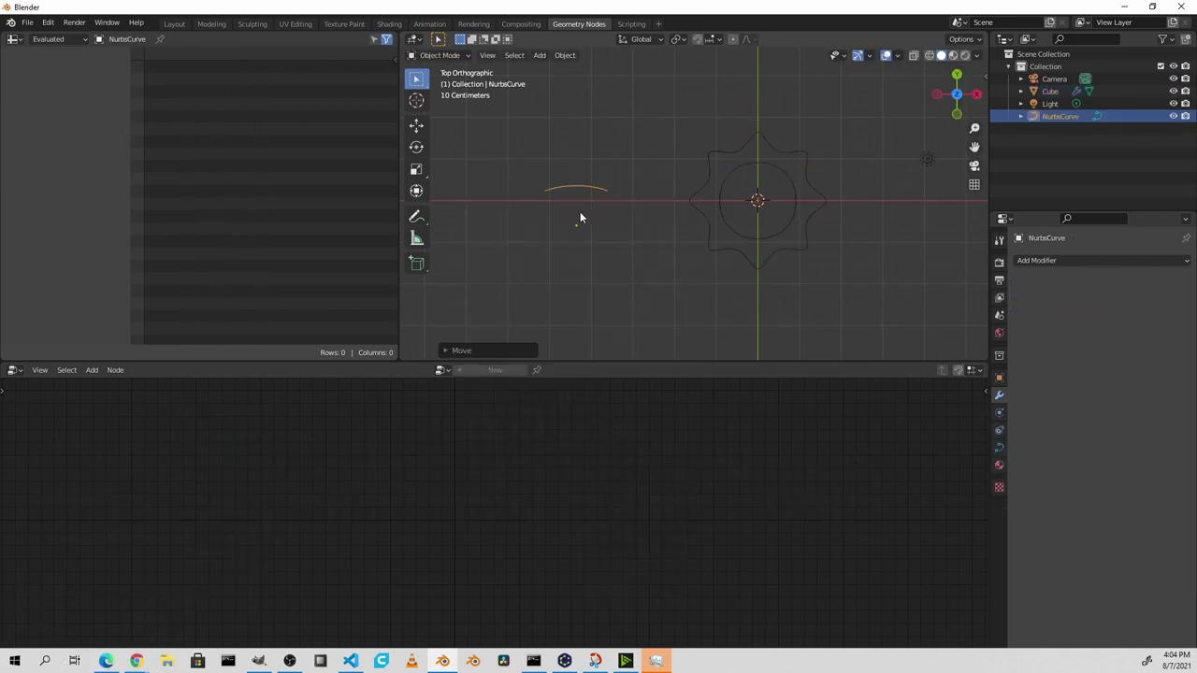
{"action": "key", "text": "Tab"}
{"action": "key", "text": "g"}
{"action": "left_click", "coordinate": [621, 119]}
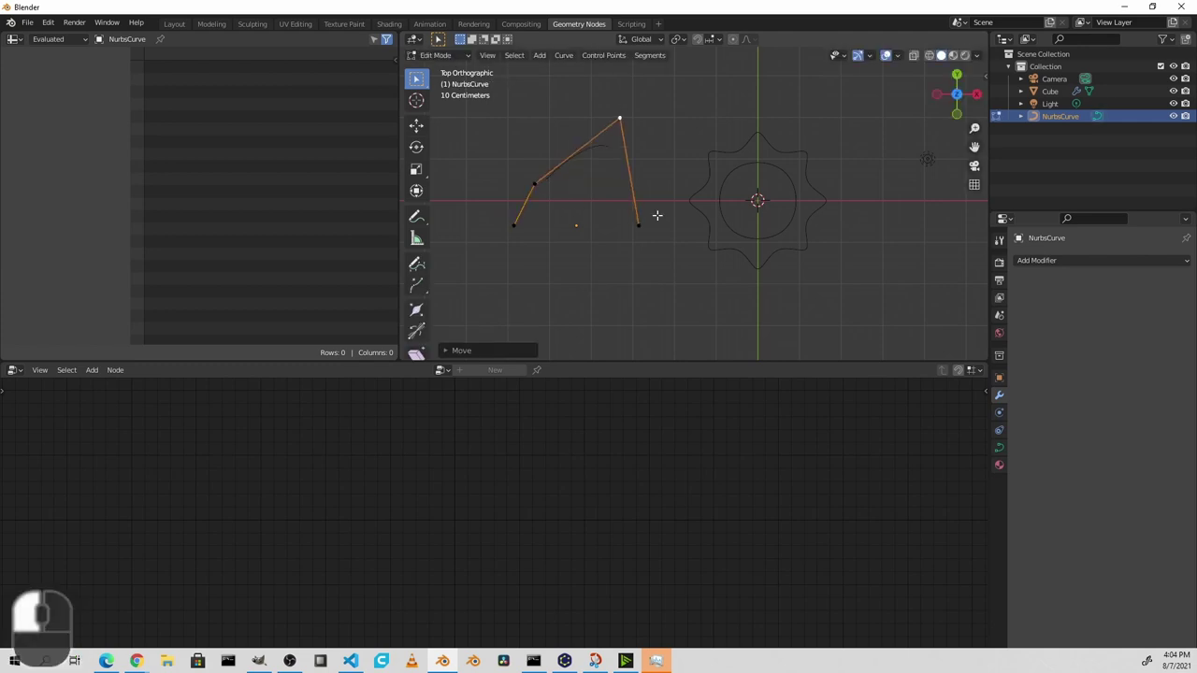
{"action": "left_click", "coordinate": [637, 225]}
{"action": "key", "text": "e"}
{"action": "left_click", "coordinate": [565, 267]}
{"action": "key", "text": "e"}
{"action": "left_click", "coordinate": [471, 252]}
{"action": "left_click", "coordinate": [522, 126]}
{"action": "key", "text": "Tab"}
- Bring NurbsCurve into the node tree, try Bezier then Poly spline types, then delete its node
{"action": "left_click", "coordinate": [1051, 90]}
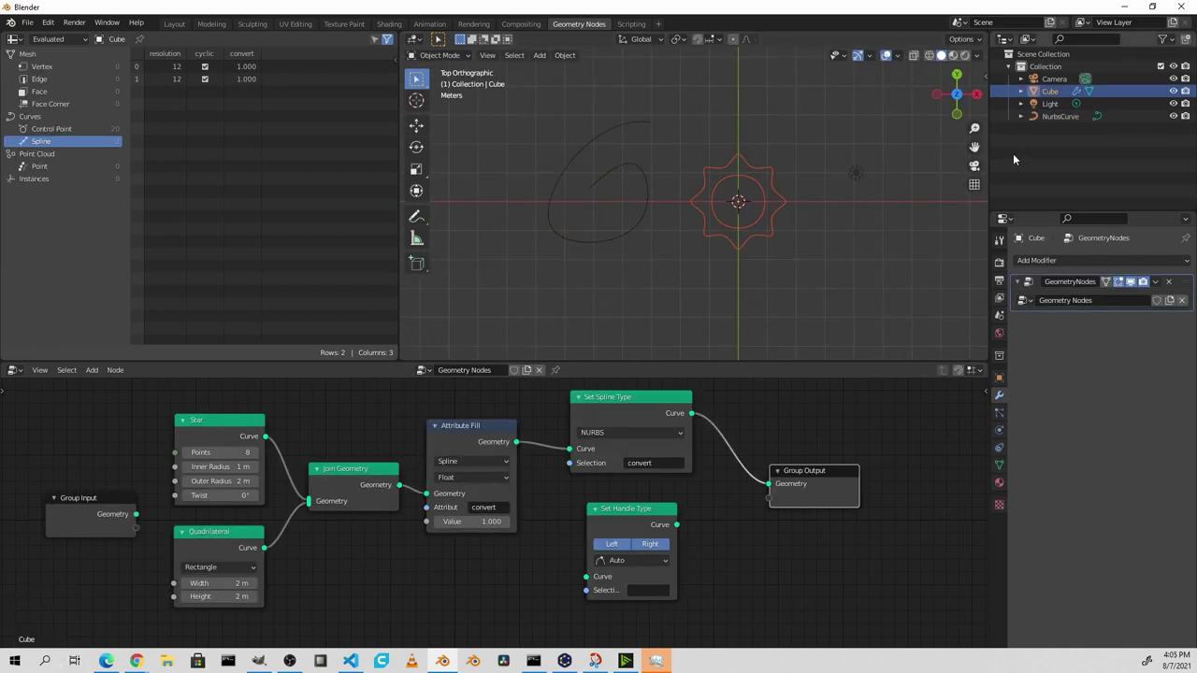
{"action": "left_click_drag", "start_coordinate": [1065, 116], "coordinate": [568, 455]}
{"action": "left_click", "coordinate": [408, 601]}
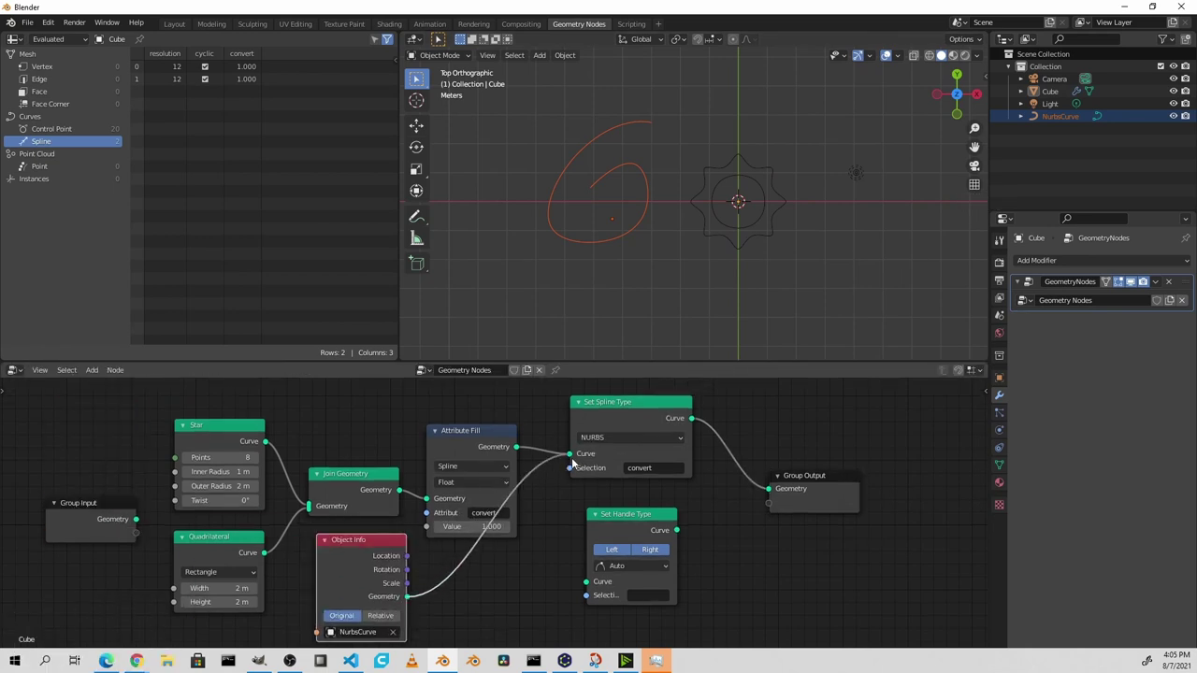
{"action": "scroll", "coordinate": [619, 443], "scroll_direction": "down", "scroll_amount": 1}
{"action": "left_click", "coordinate": [619, 443]}
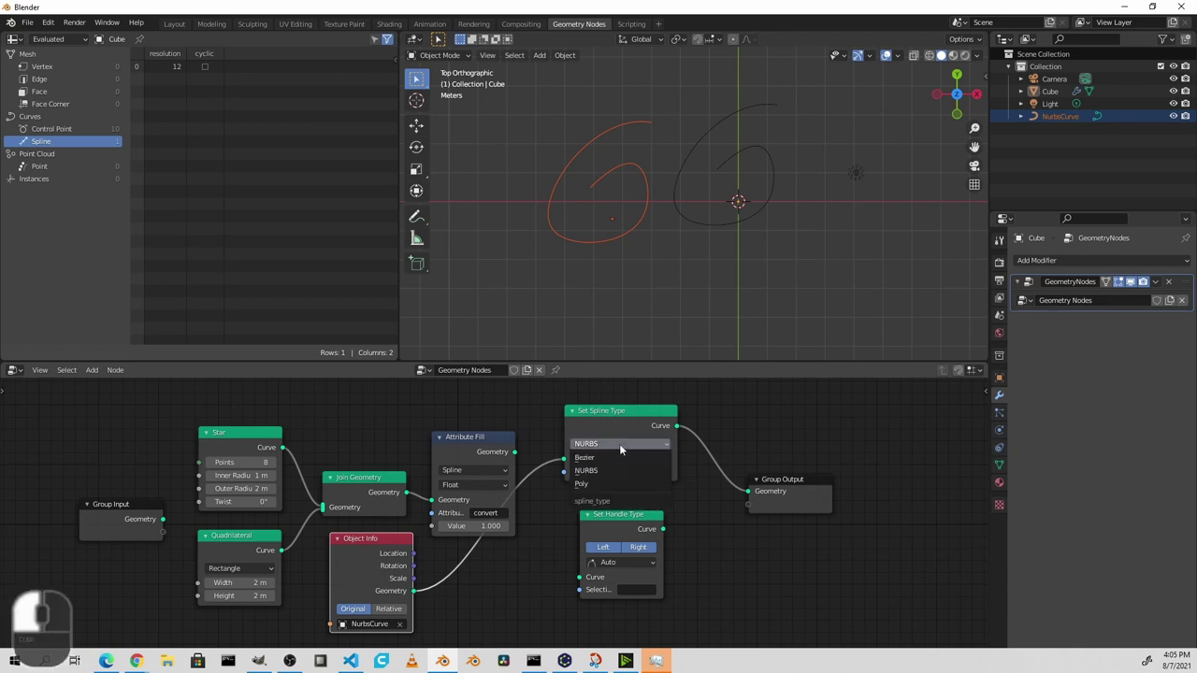
{"action": "left_click", "coordinate": [621, 454]}
{"action": "left_click", "coordinate": [621, 454]}
{"action": "left_click", "coordinate": [615, 467]}
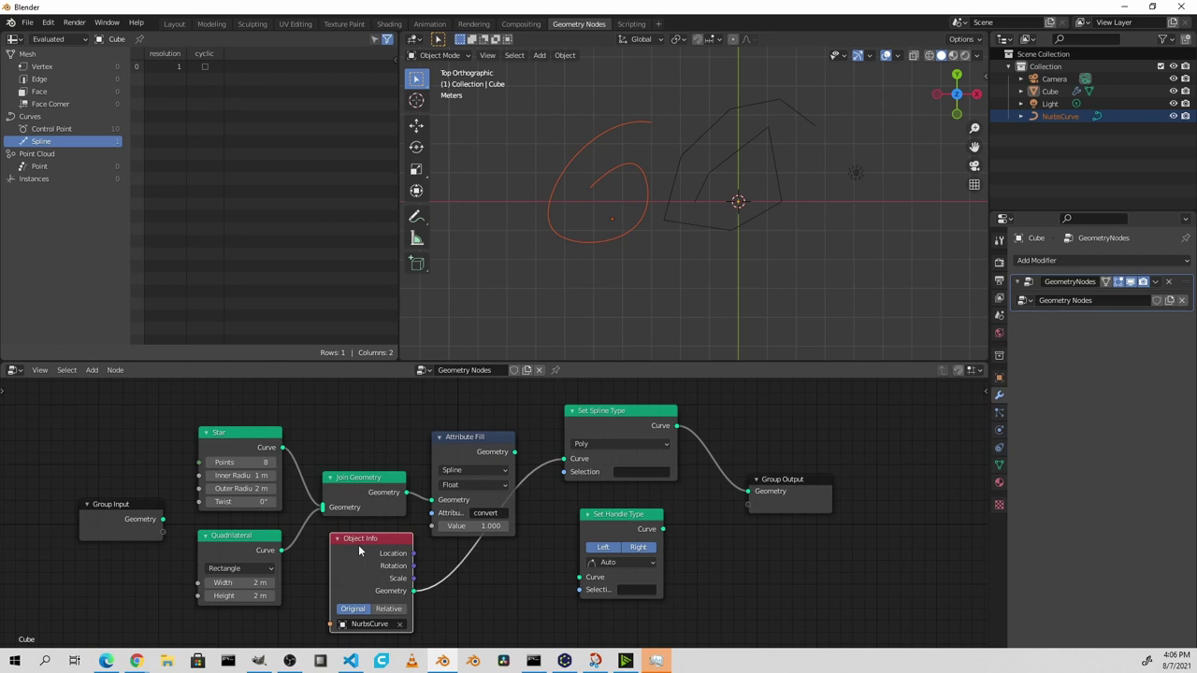
{"action": "key", "text": "x"}
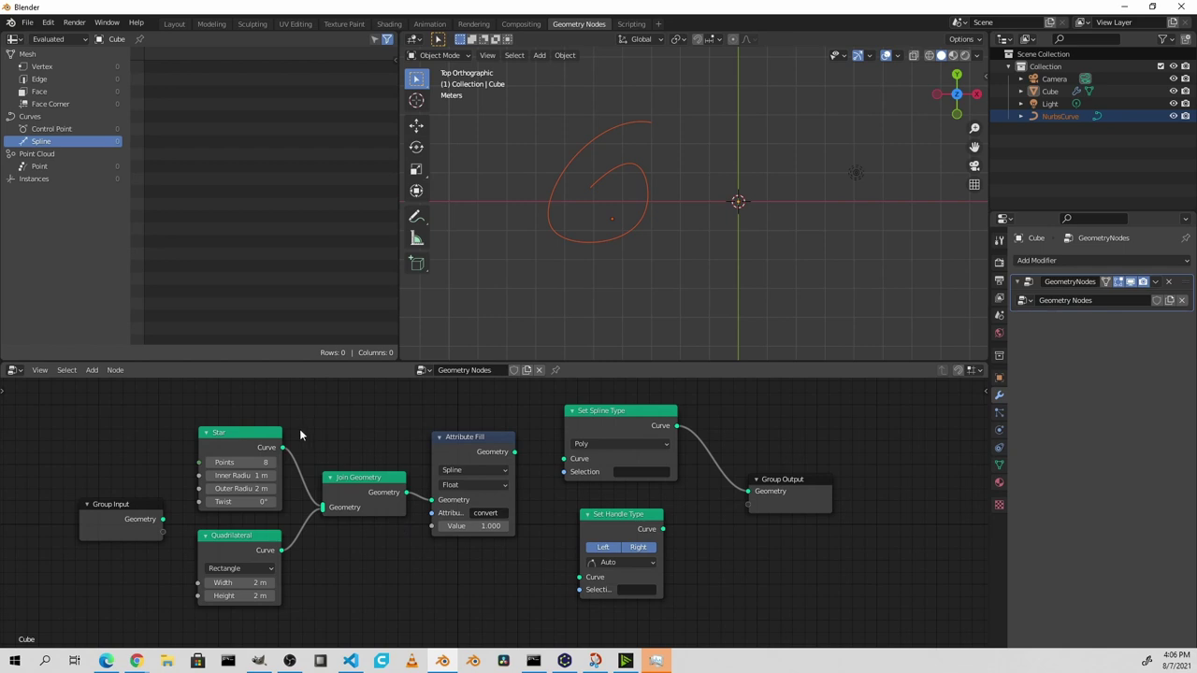
- Link Star into a Bezier Set Spline Type and insert Set Handle Type before Group Output
{"action": "left_click_drag", "start_coordinate": [283, 447], "coordinate": [564, 459]}
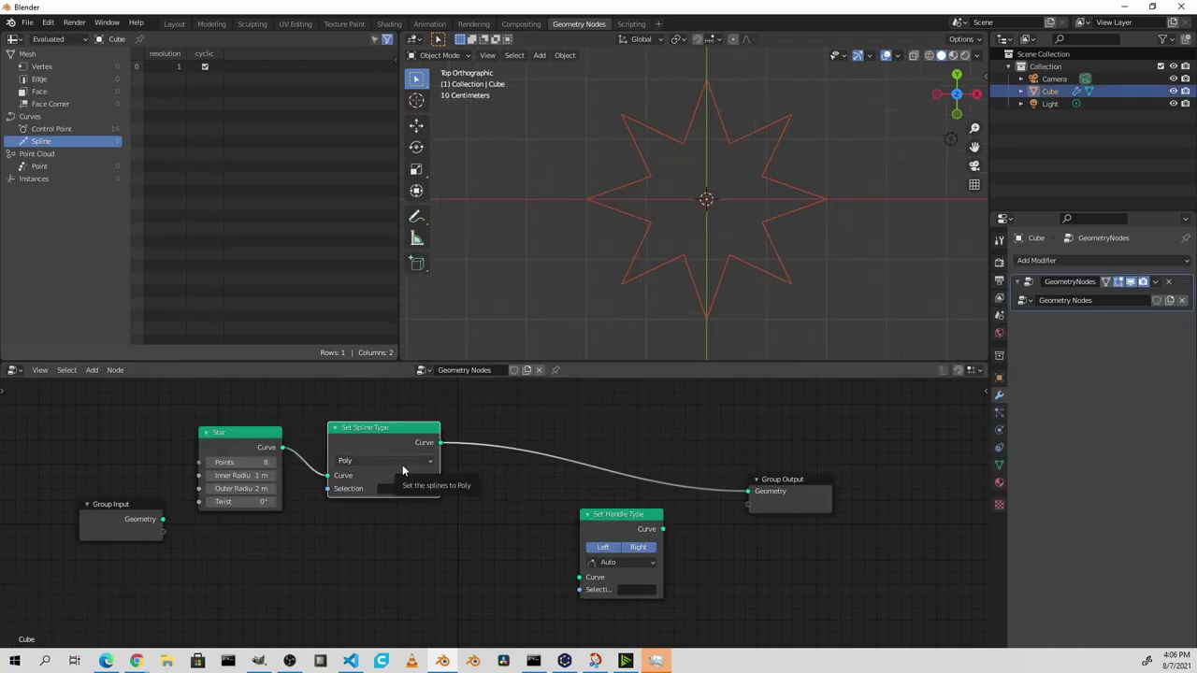
{"action": "left_click", "coordinate": [393, 459]}
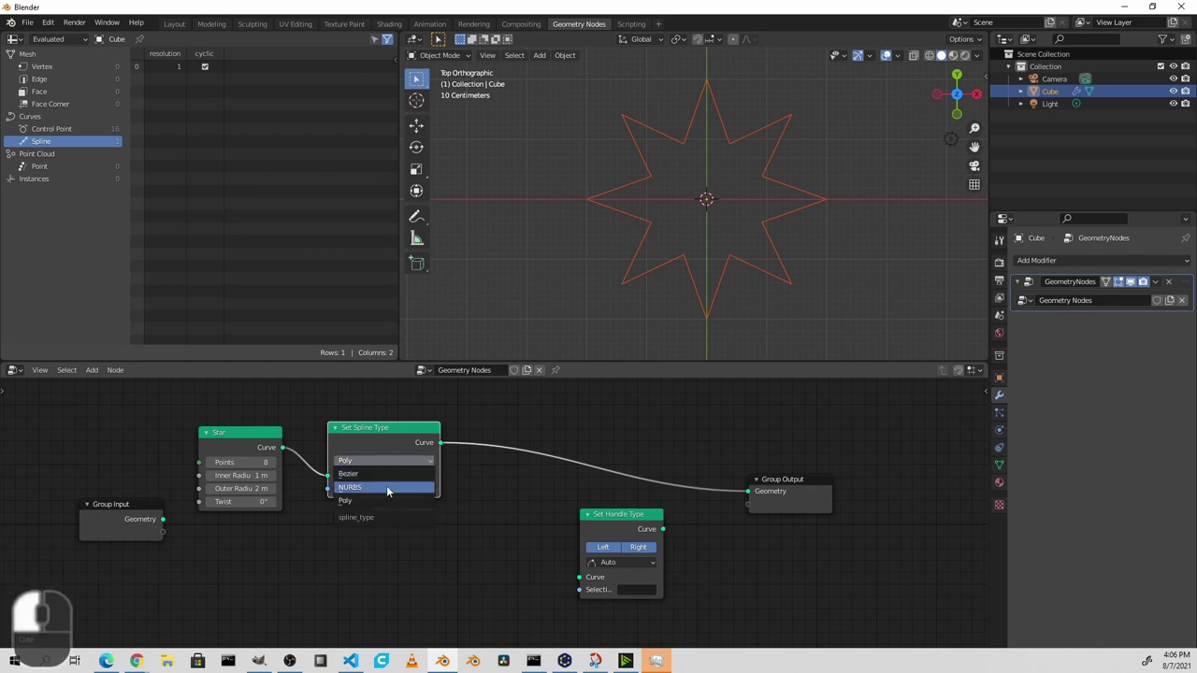
{"action": "left_click", "coordinate": [387, 474]}
{"action": "left_click_drag", "start_coordinate": [386, 425], "coordinate": [374, 433]}
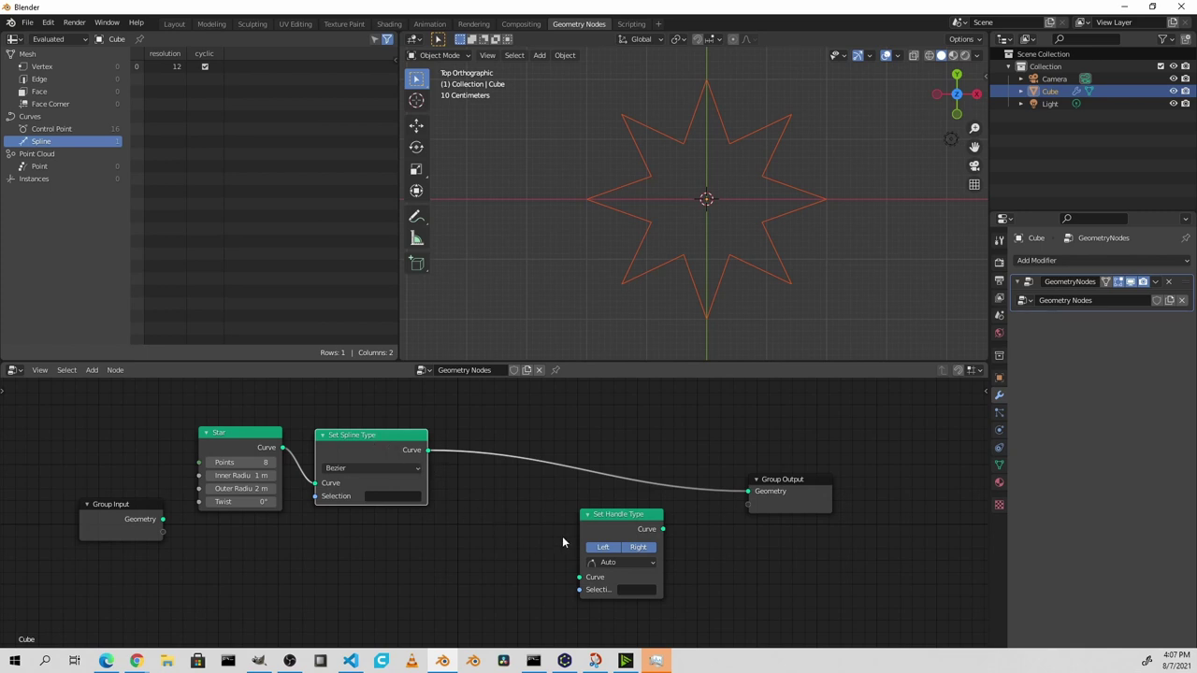
{"action": "left_click_drag", "start_coordinate": [644, 520], "coordinate": [577, 445]}
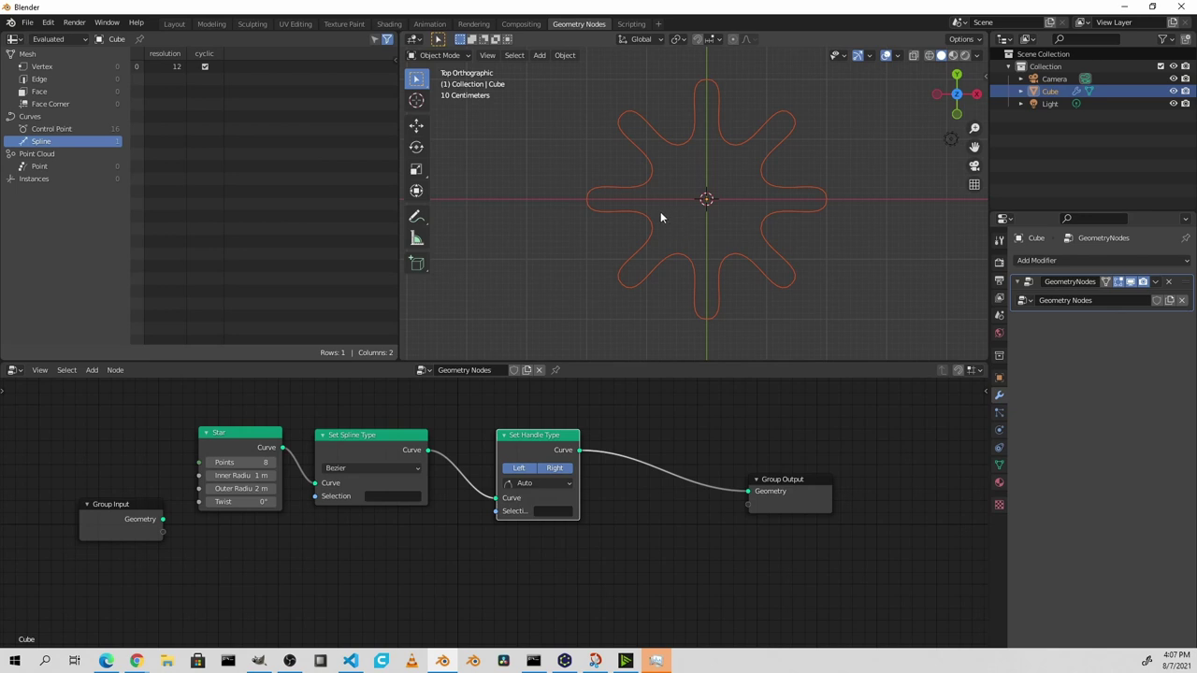
{"action": "middle_click_drag", "start_coordinate": [664, 214], "coordinate": [743, 214], "text": "shift"}
{"action": "key", "text": "shift+a"}
- Add a star curve object, convert its splines to Bezier, and make all handles Automatic
{"action": "mouse_move", "coordinate": [615, 198]}
{"action": "mouse_move", "coordinate": [692, 454]}
{"action": "left_click", "coordinate": [790, 455]}
{"action": "key", "text": "s"}
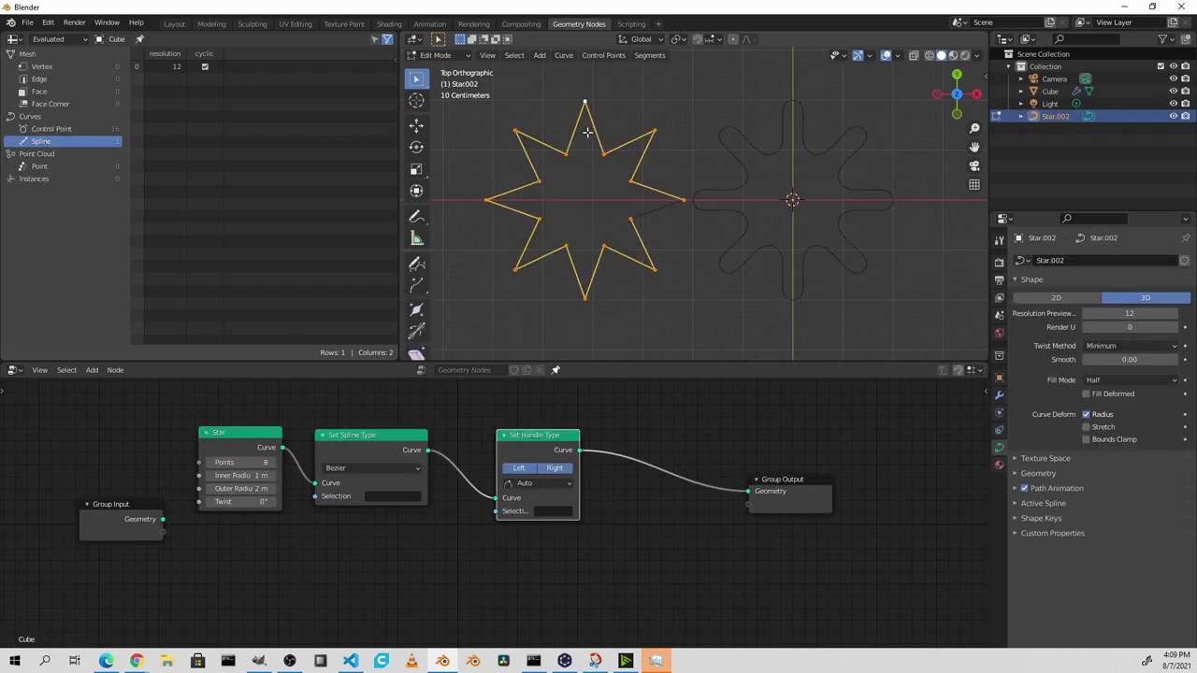
{"action": "key", "text": "F3"}
{"action": "type", "text": "spl"}
{"action": "key", "text": "Return"}
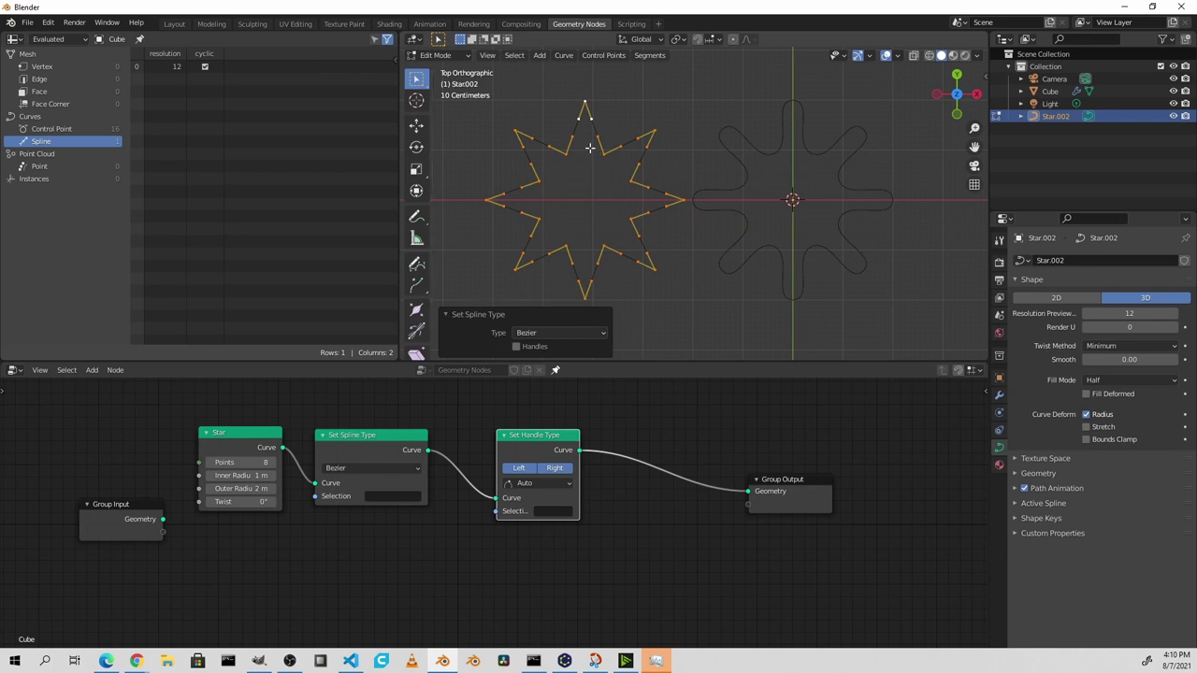
{"action": "key", "text": "v"}
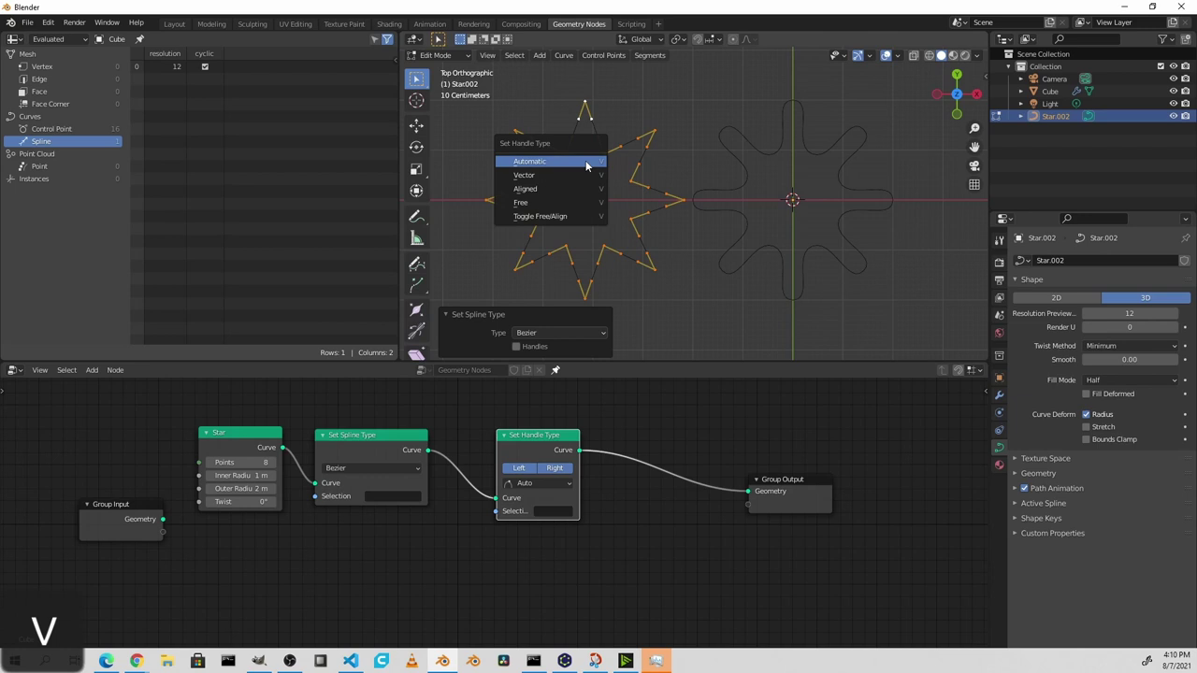
{"action": "left_click", "coordinate": [587, 162]}
{"action": "key", "text": "Tab"}
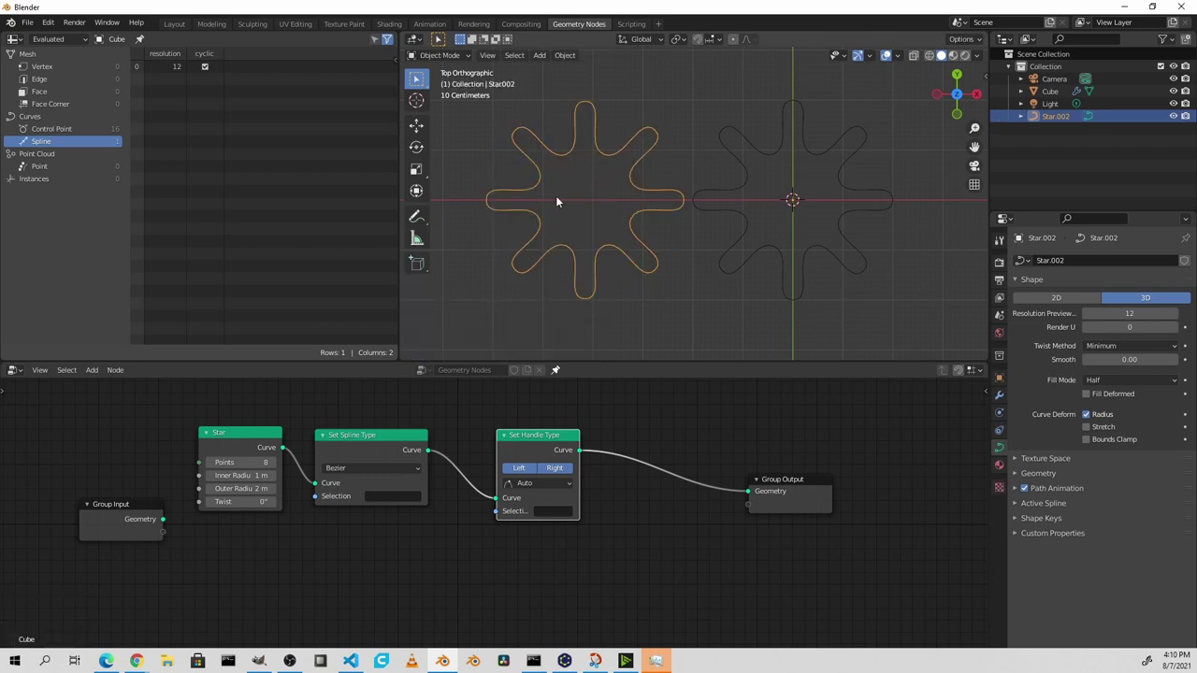
- Set the star's top point handles to Vector for a sharper tip, then leave Edit Mode
{"action": "key", "text": "Tab"}
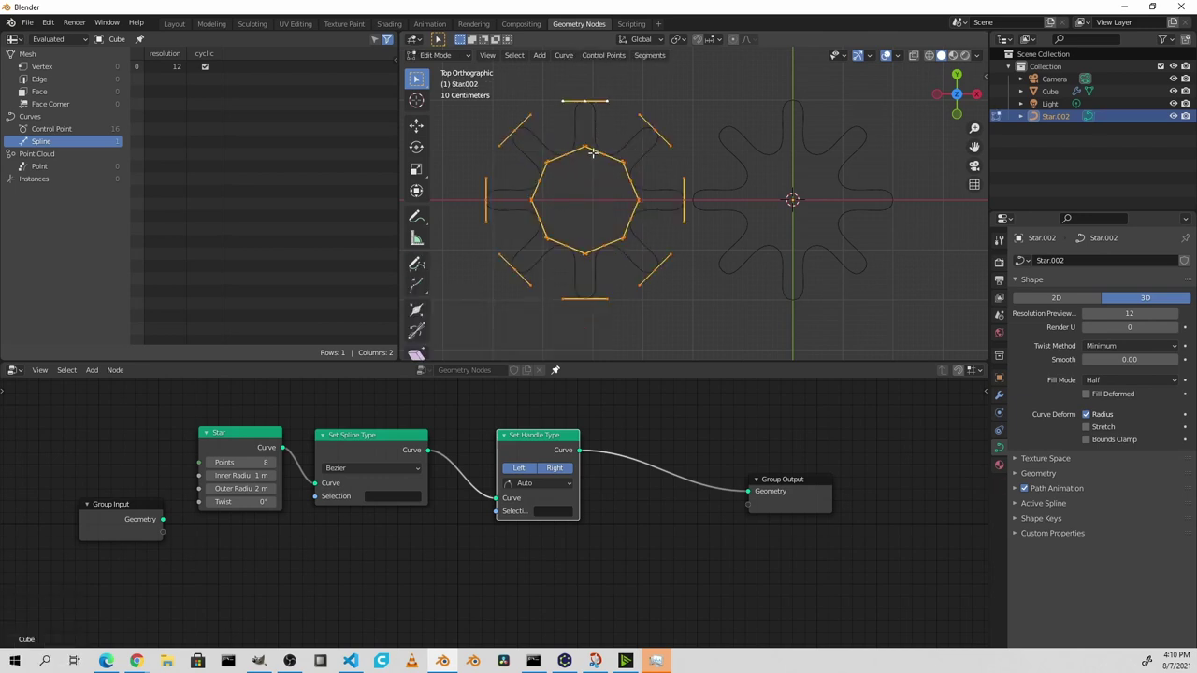
{"action": "left_click", "coordinate": [581, 99]}
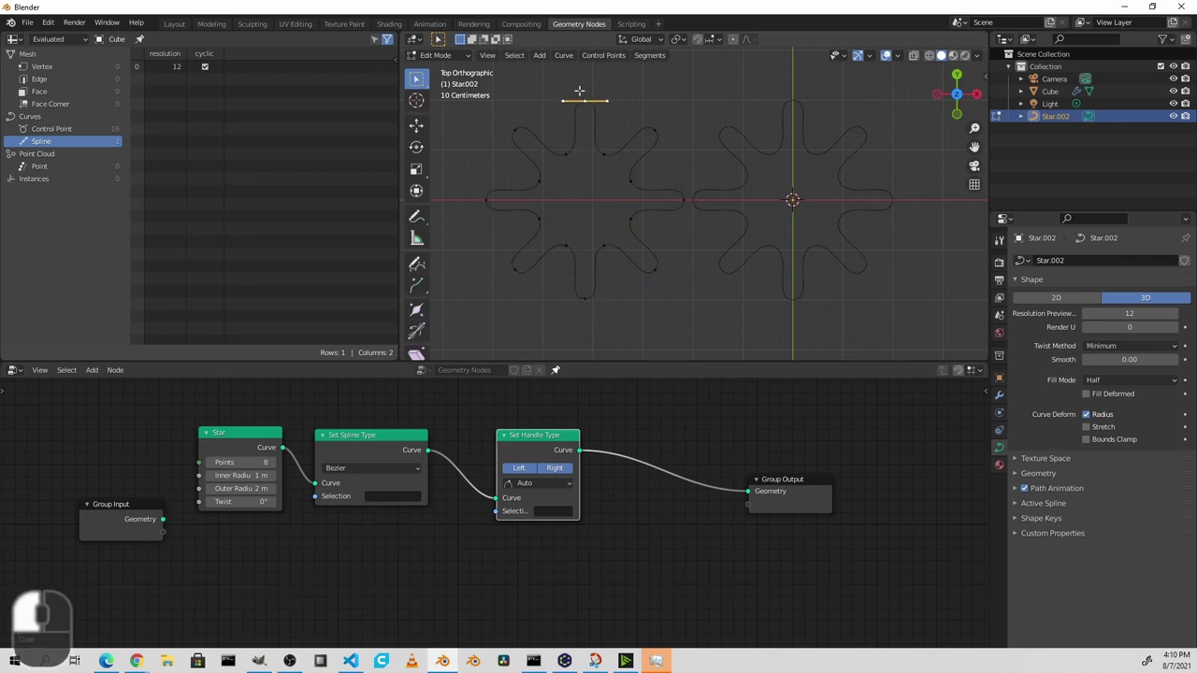
{"action": "left_click", "coordinate": [609, 100]}
{"action": "scroll", "coordinate": [583, 97], "scroll_direction": "up", "scroll_amount": 3}
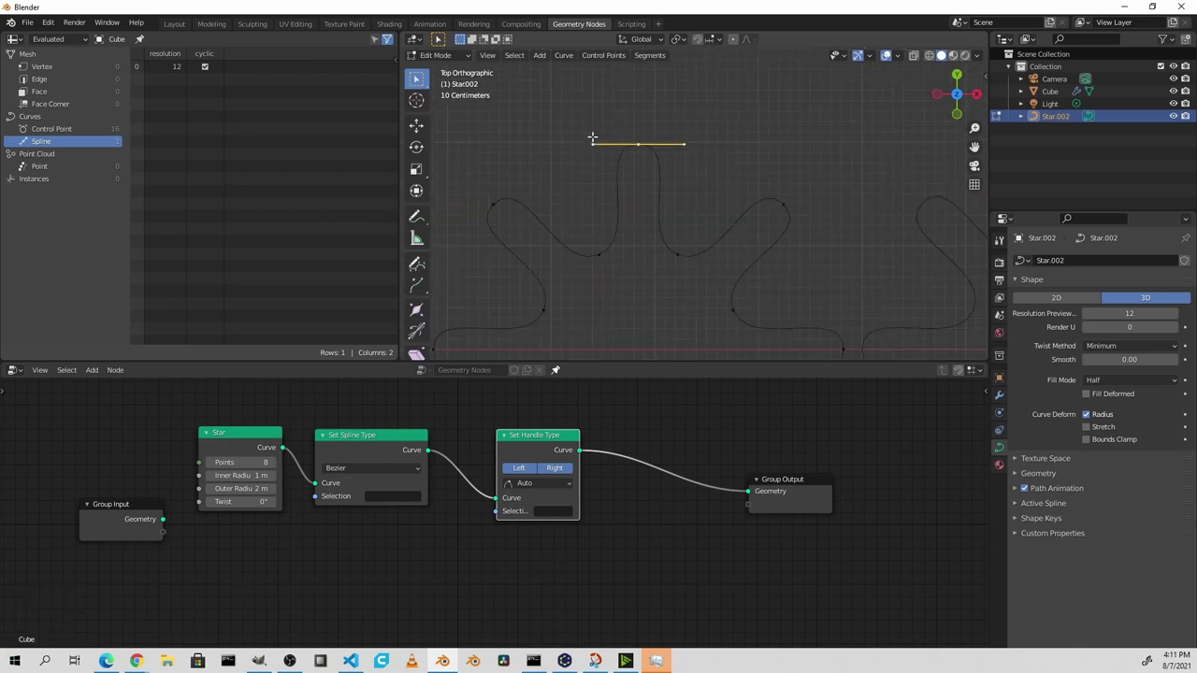
{"action": "left_click", "coordinate": [592, 144]}
{"action": "key", "text": "v"}
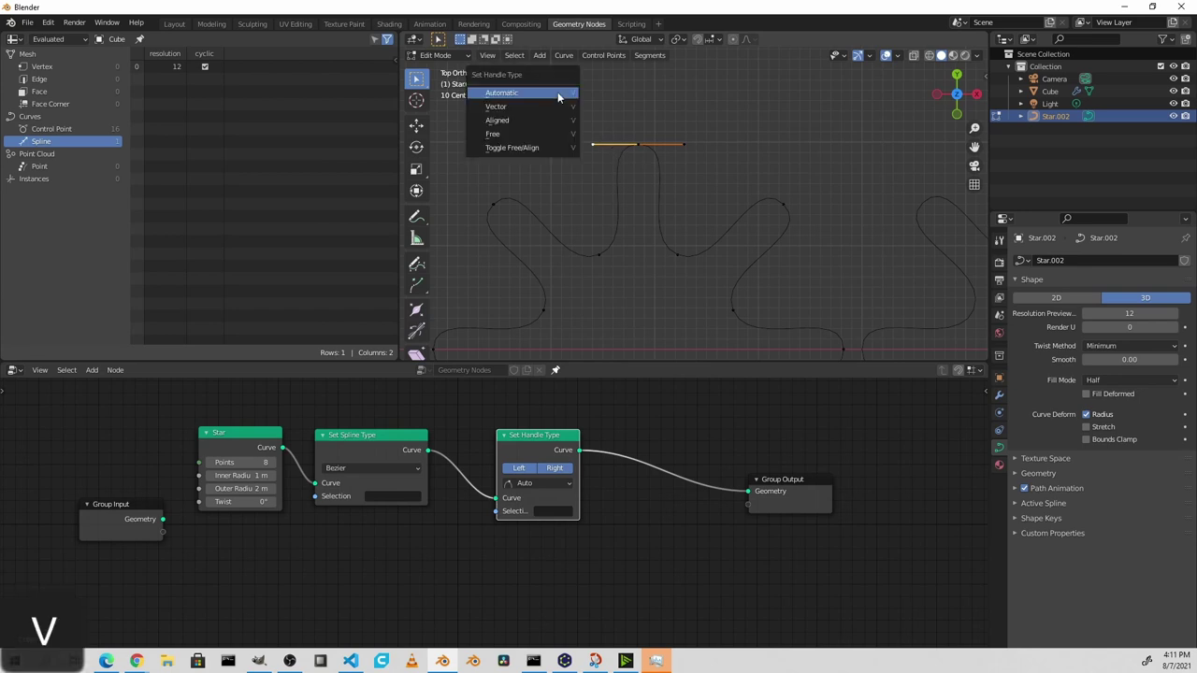
{"action": "left_click", "coordinate": [548, 106]}
{"action": "key", "text": "Tab"}
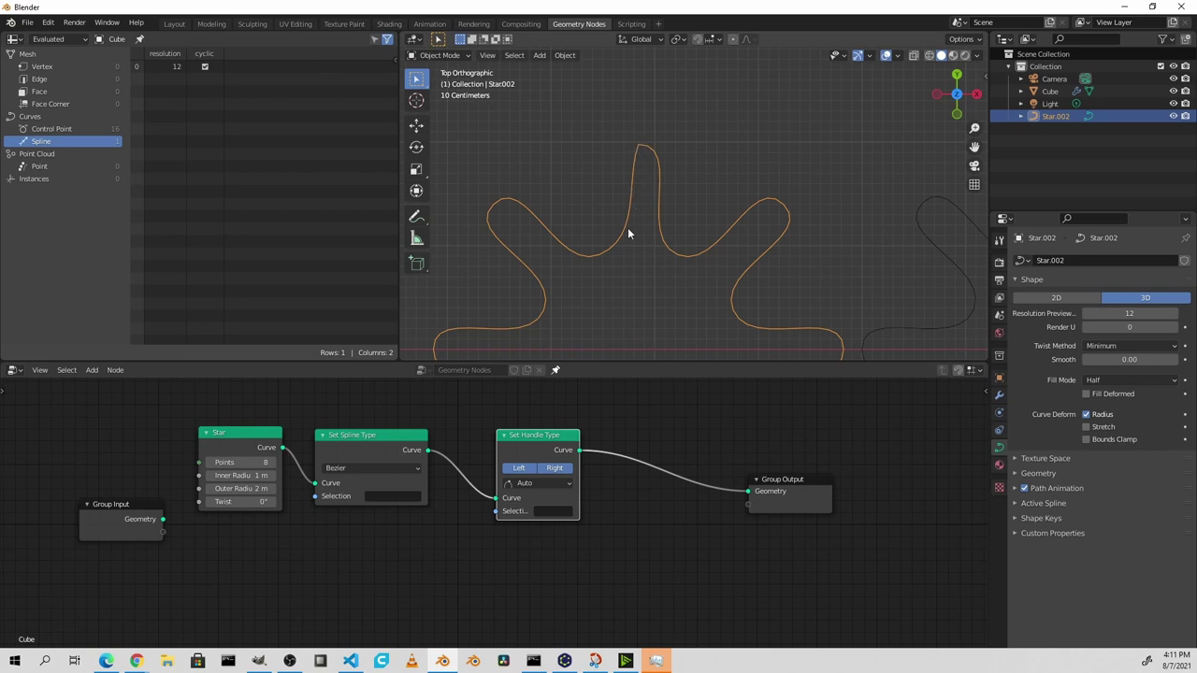
{"action": "scroll", "coordinate": [645, 196], "scroll_direction": "down", "scroll_amount": 4}
{"action": "left_click", "coordinate": [722, 222]}
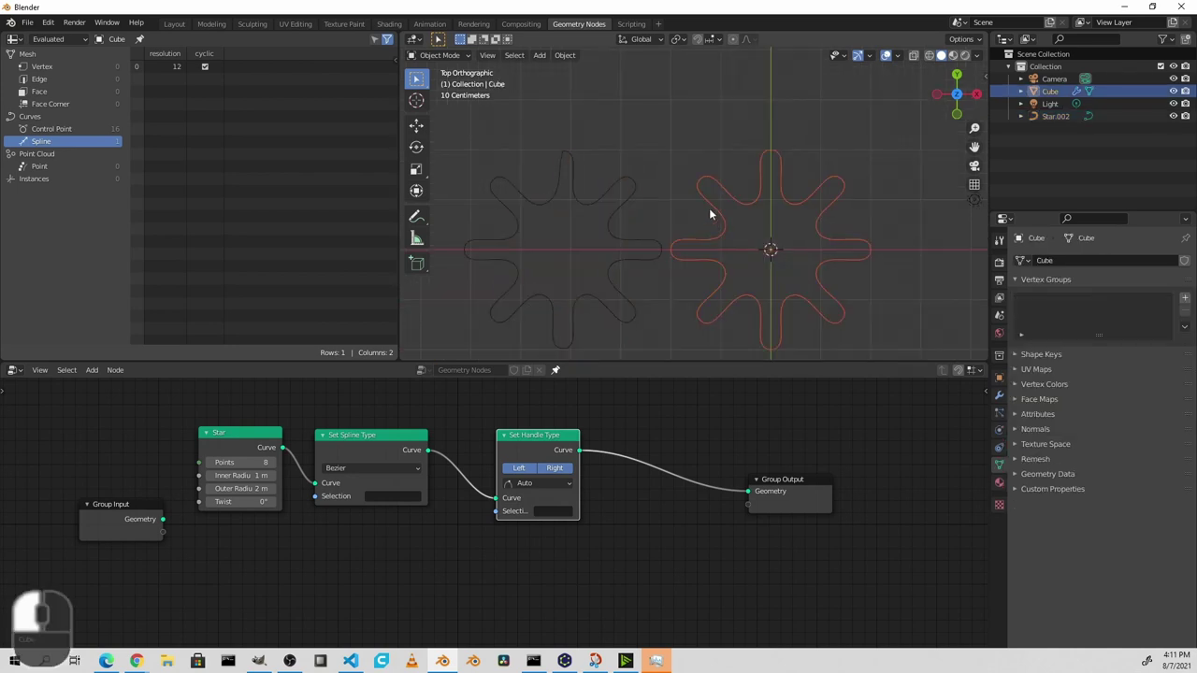
{"action": "key", "text": "KP_Decimal"}
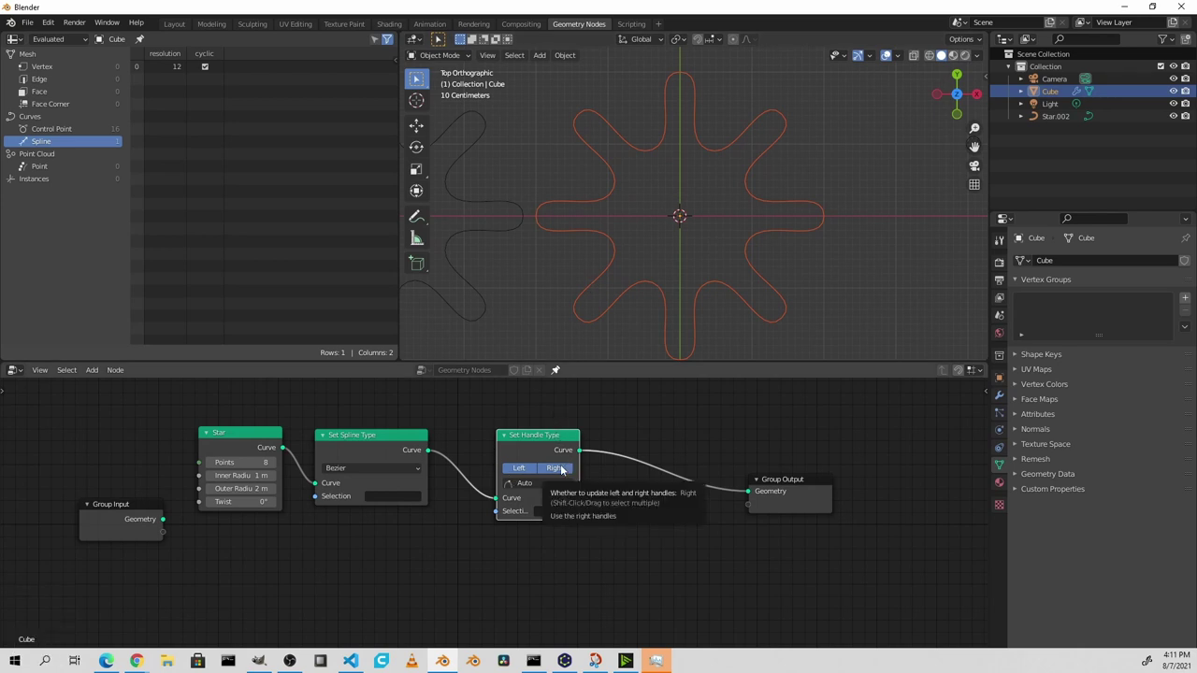
{"action": "left_click", "coordinate": [559, 469]}
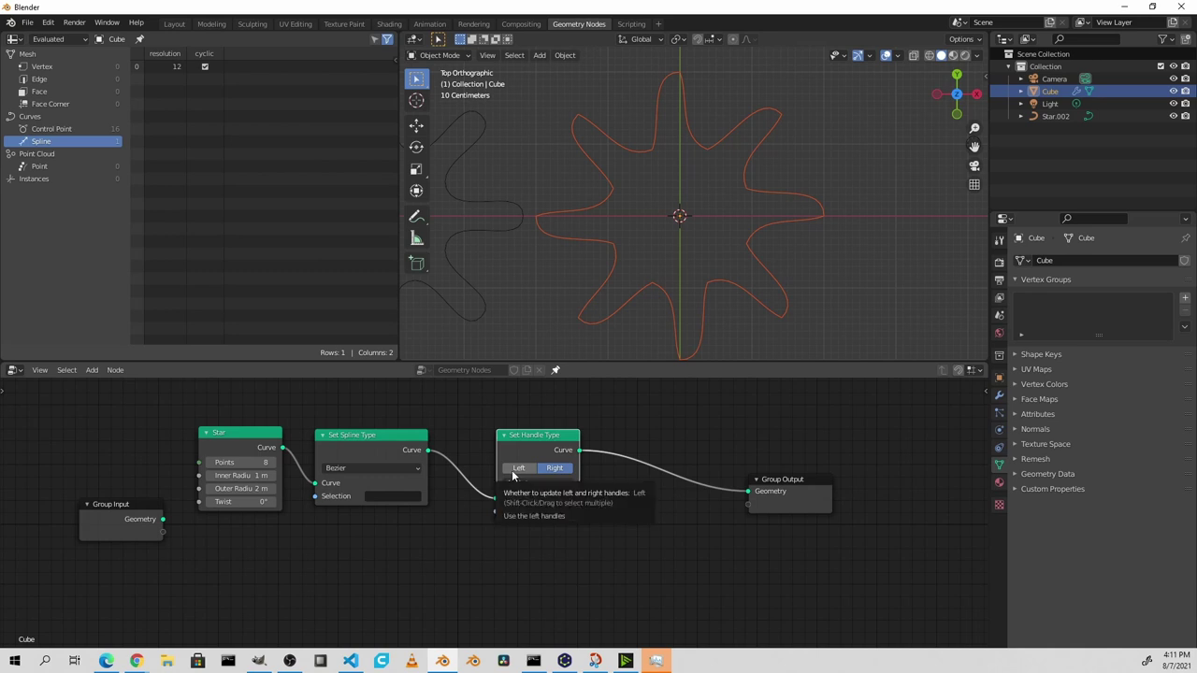
{"action": "left_click", "coordinate": [513, 477]}
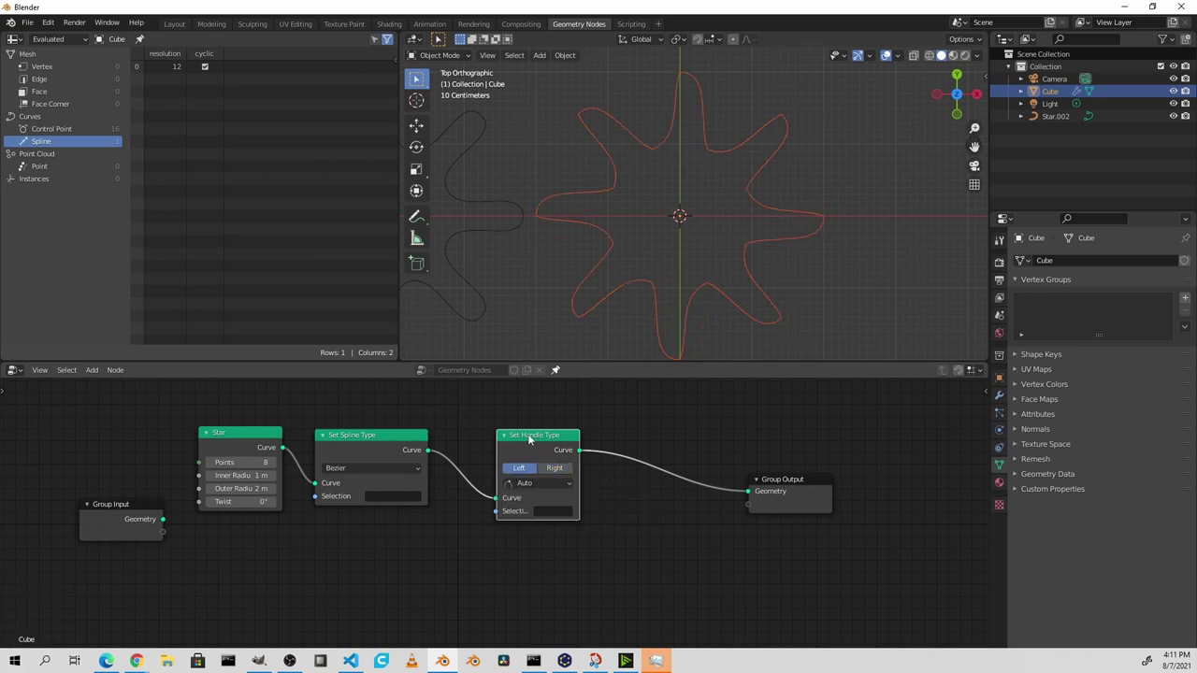
{"action": "left_click", "coordinate": [553, 470]}
{"action": "left_click", "coordinate": [520, 469]}
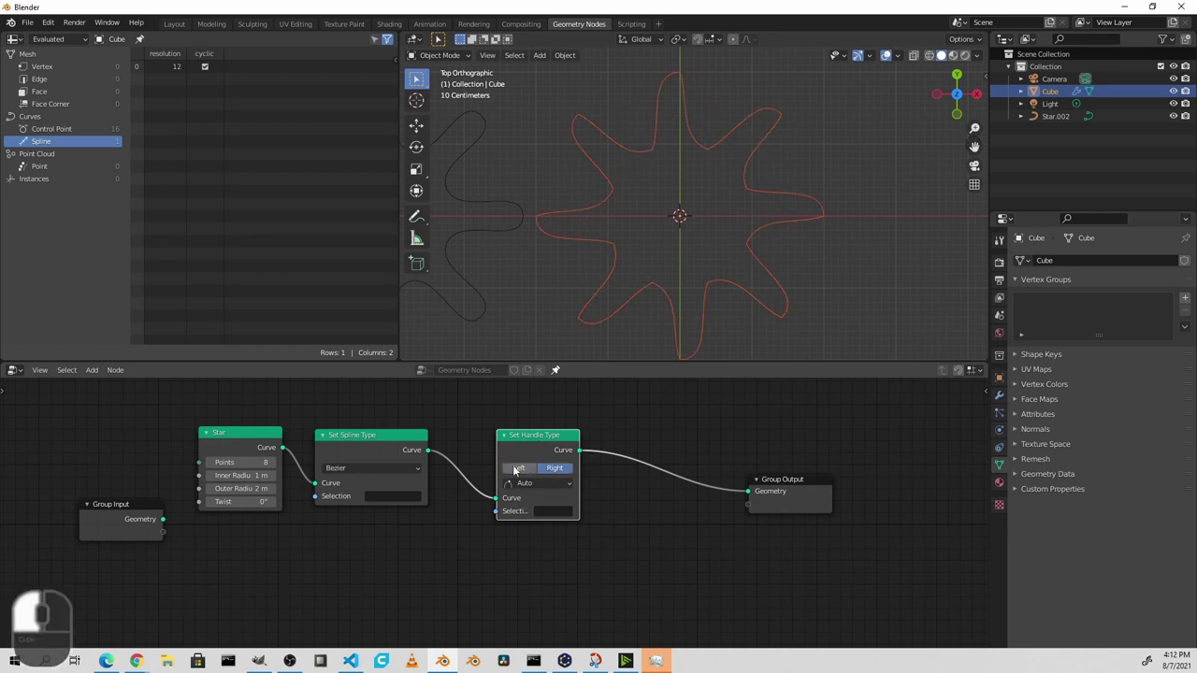
{"action": "left_click", "coordinate": [553, 469]}
{"action": "left_click", "coordinate": [529, 469]}
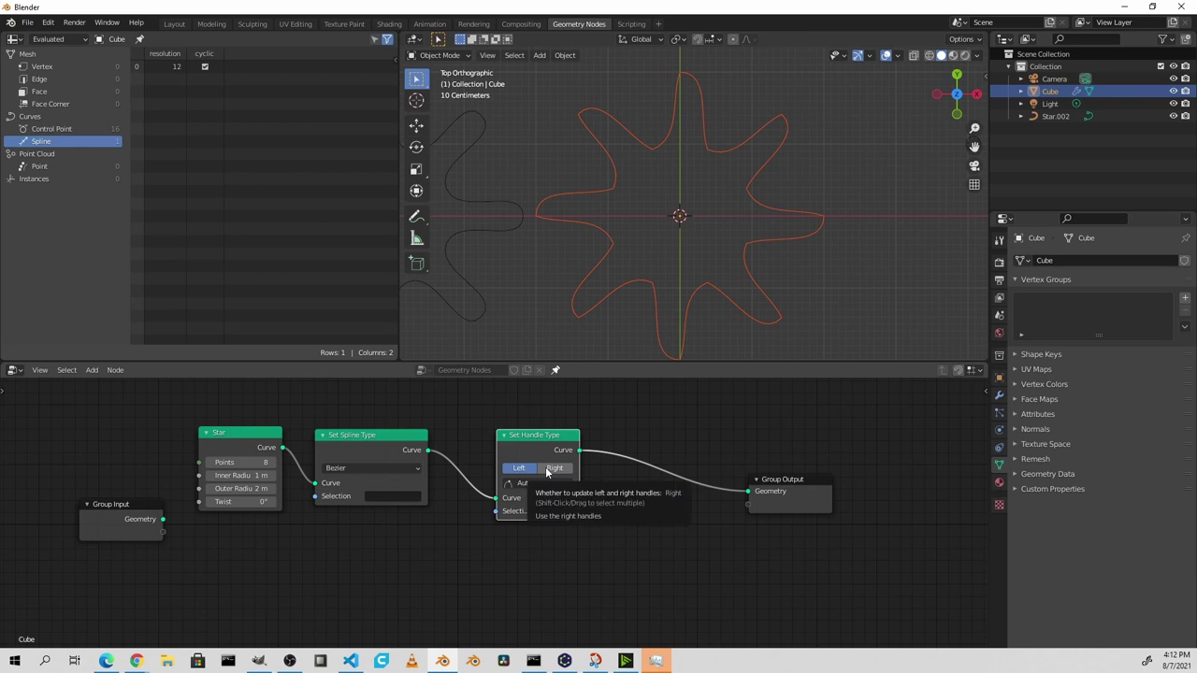
{"action": "left_click", "coordinate": [553, 469], "text": "shift"}
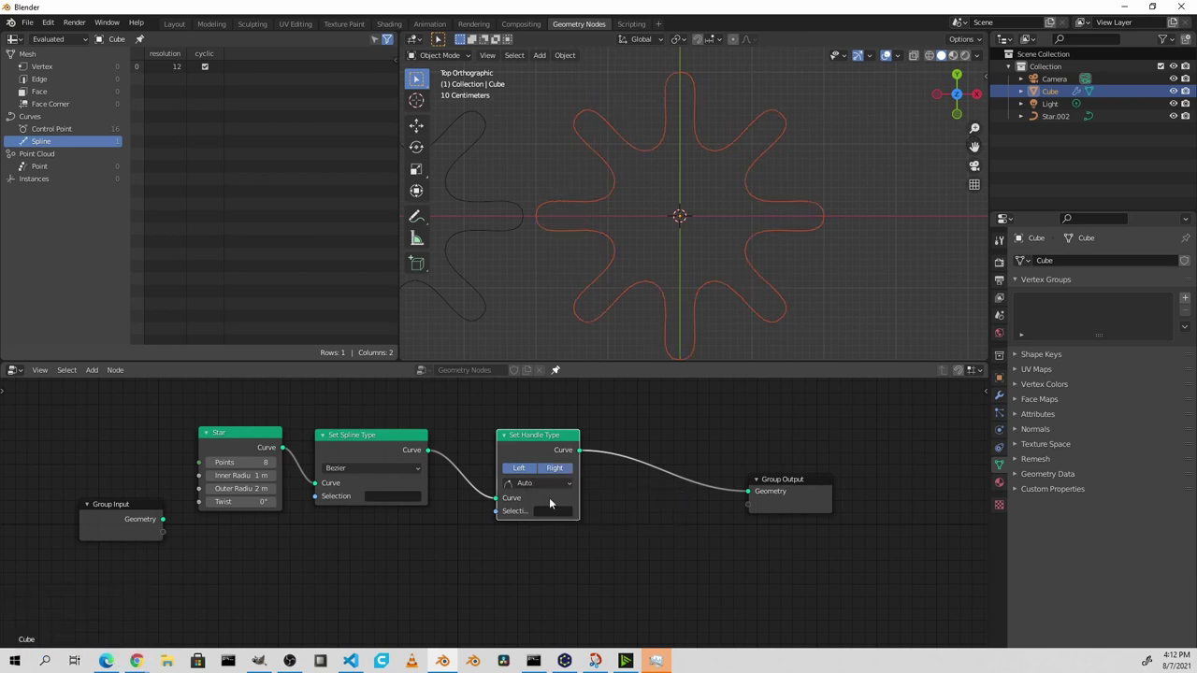
{"action": "left_click", "coordinate": [555, 484]}
{"action": "middle_click_drag", "start_coordinate": [718, 311], "coordinate": [698, 301], "text": "shift"}
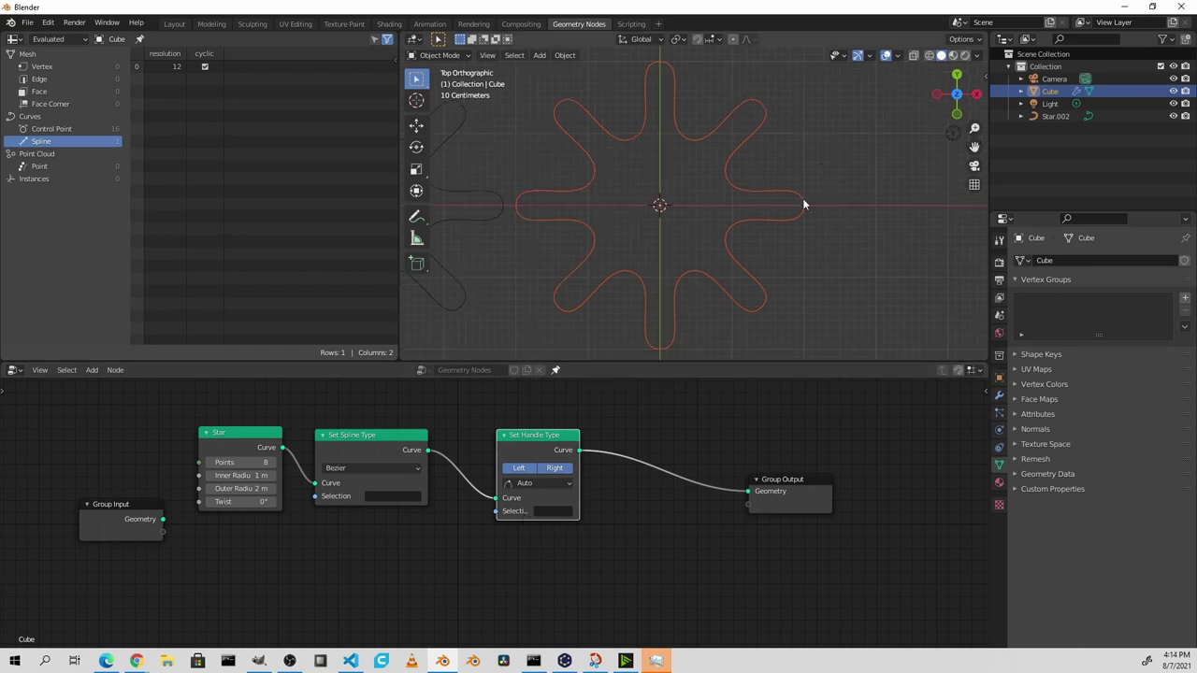
- Insert an Attribute Separate XYZ node splitting position, with the X result named x
{"action": "left_click", "coordinate": [537, 443]}
{"action": "key", "text": "g"}
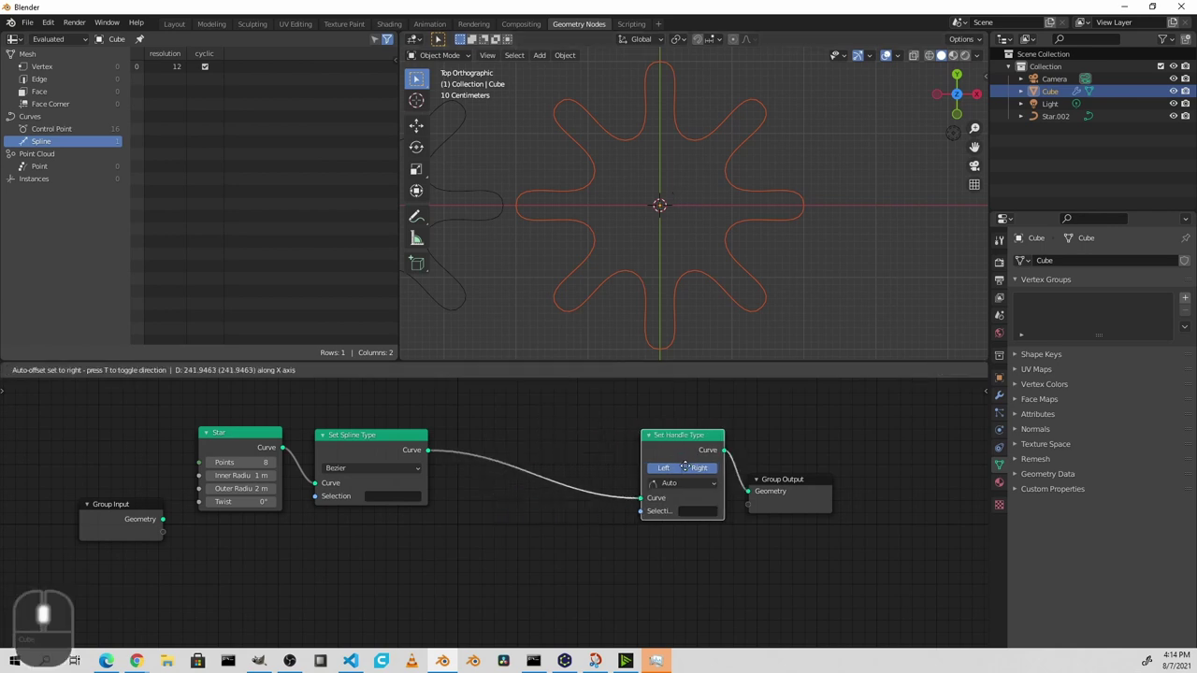
{"action": "left_click", "coordinate": [685, 451]}
{"action": "key", "text": "shift+a"}
{"action": "mouse_move", "coordinate": [448, 456]}
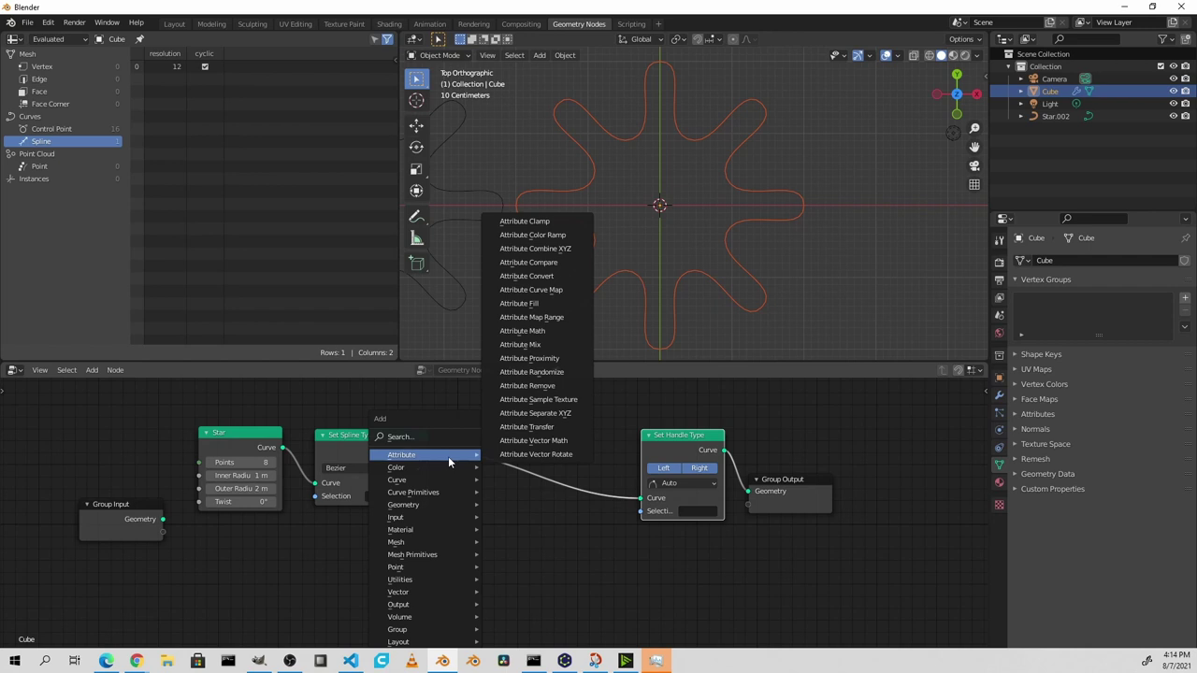
{"action": "left_click", "coordinate": [520, 413]}
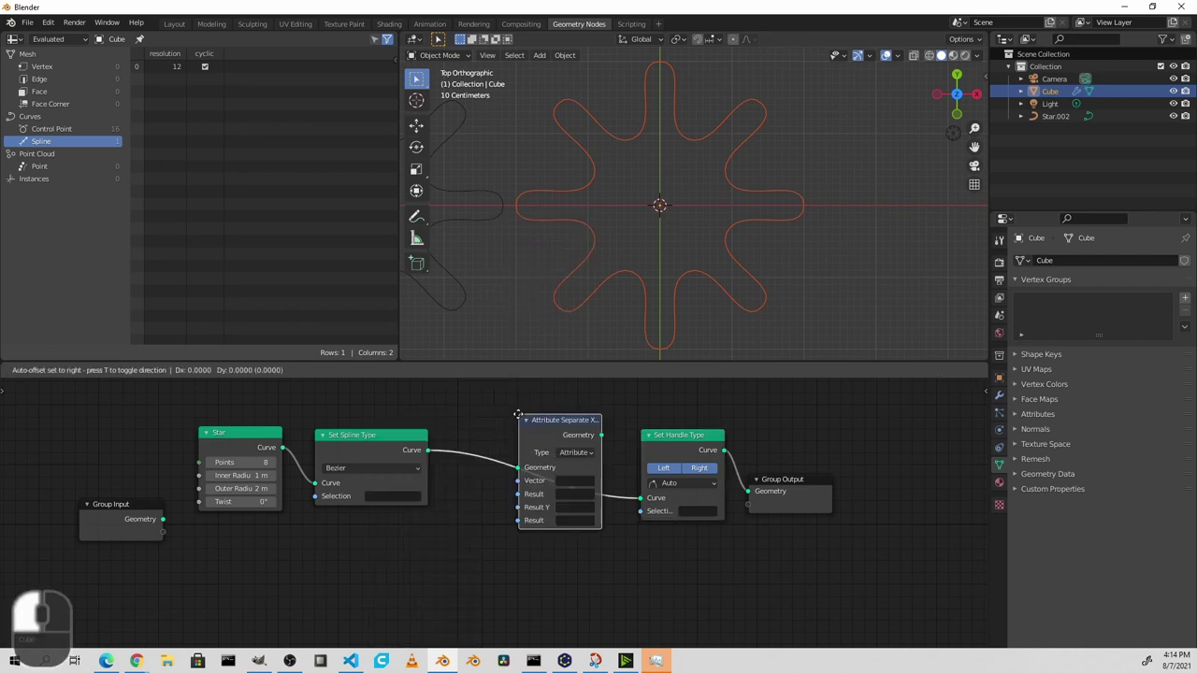
{"action": "left_click", "coordinate": [443, 432]}
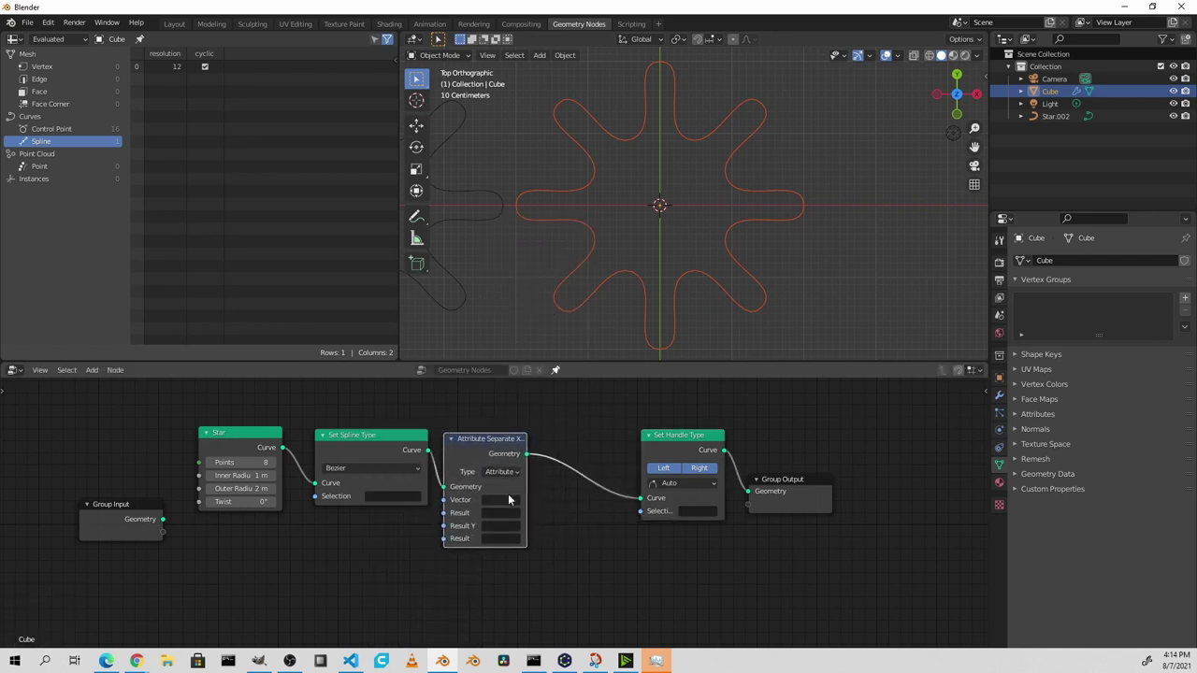
{"action": "left_click", "coordinate": [509, 500]}
{"action": "left_click", "coordinate": [510, 541]}
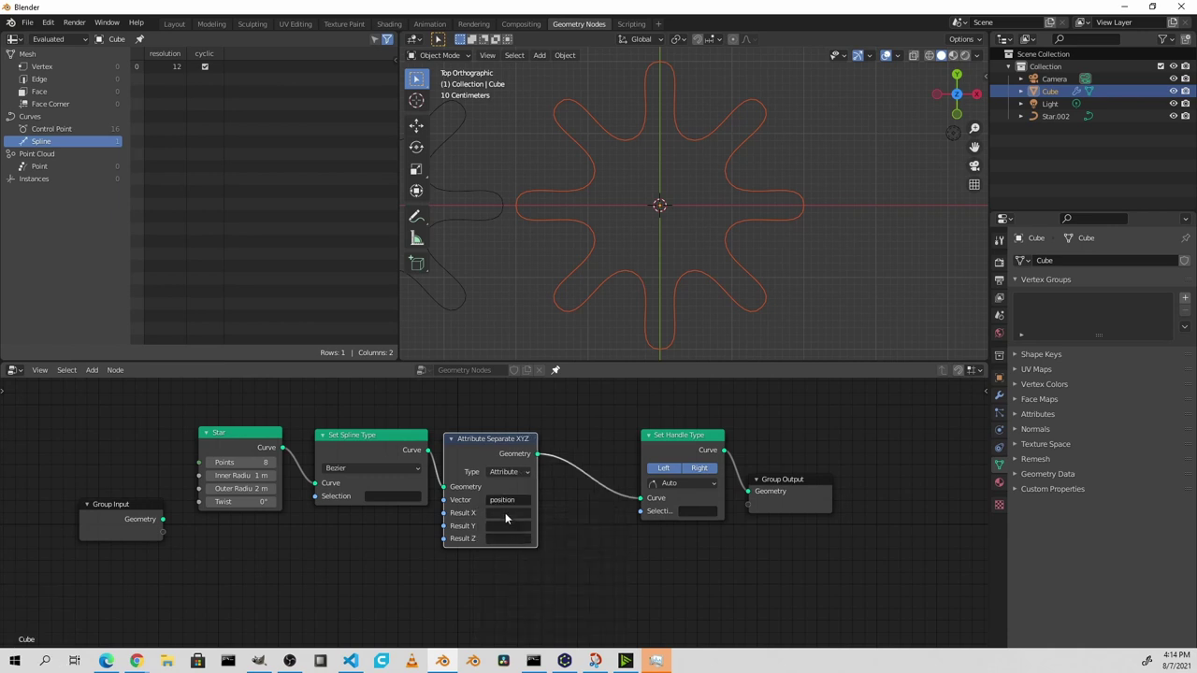
{"action": "left_click", "coordinate": [507, 514]}
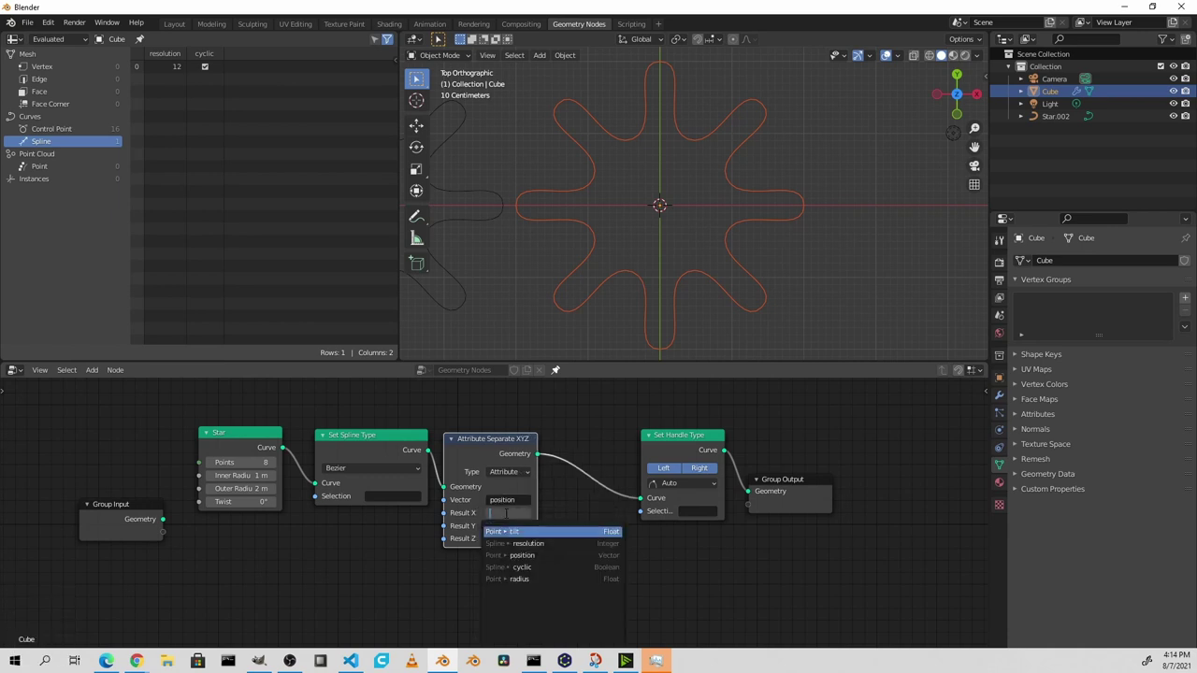
{"action": "type", "text": "x"}
{"action": "key", "text": "Return"}
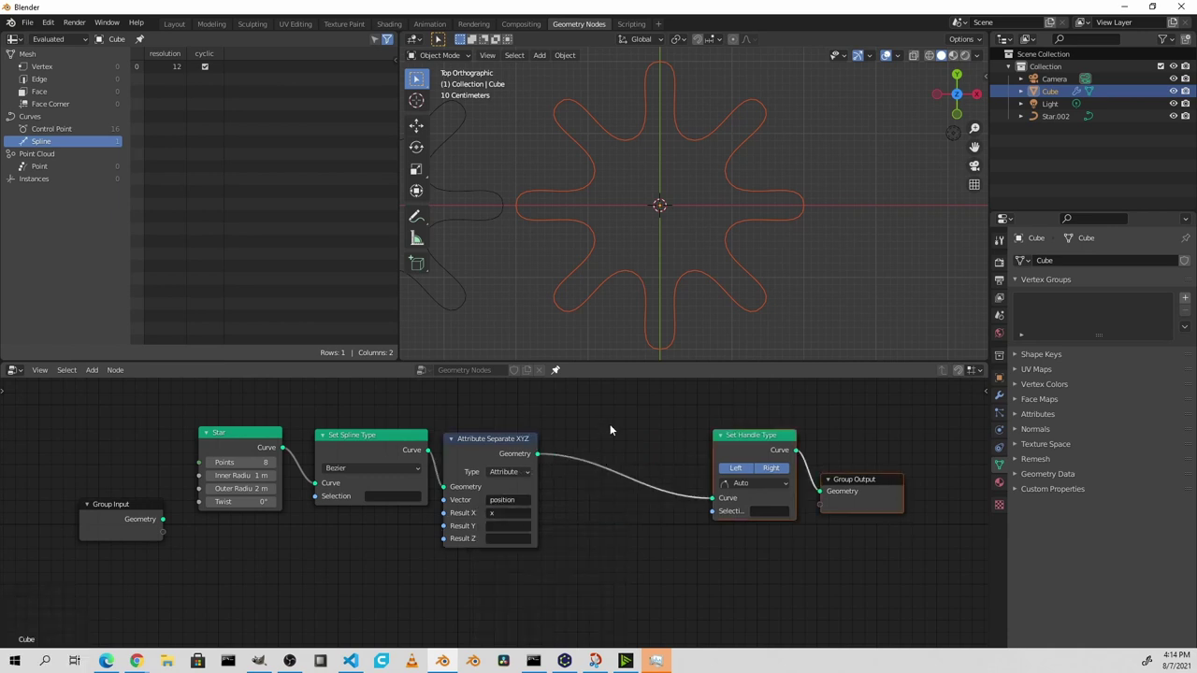
- Add an Attribute Math Greater Than node comparing x, storing the result as convert
{"action": "key", "text": "shift+a"}
{"action": "mouse_move", "coordinate": [610, 426]}
{"action": "left_click", "coordinate": [670, 301]}
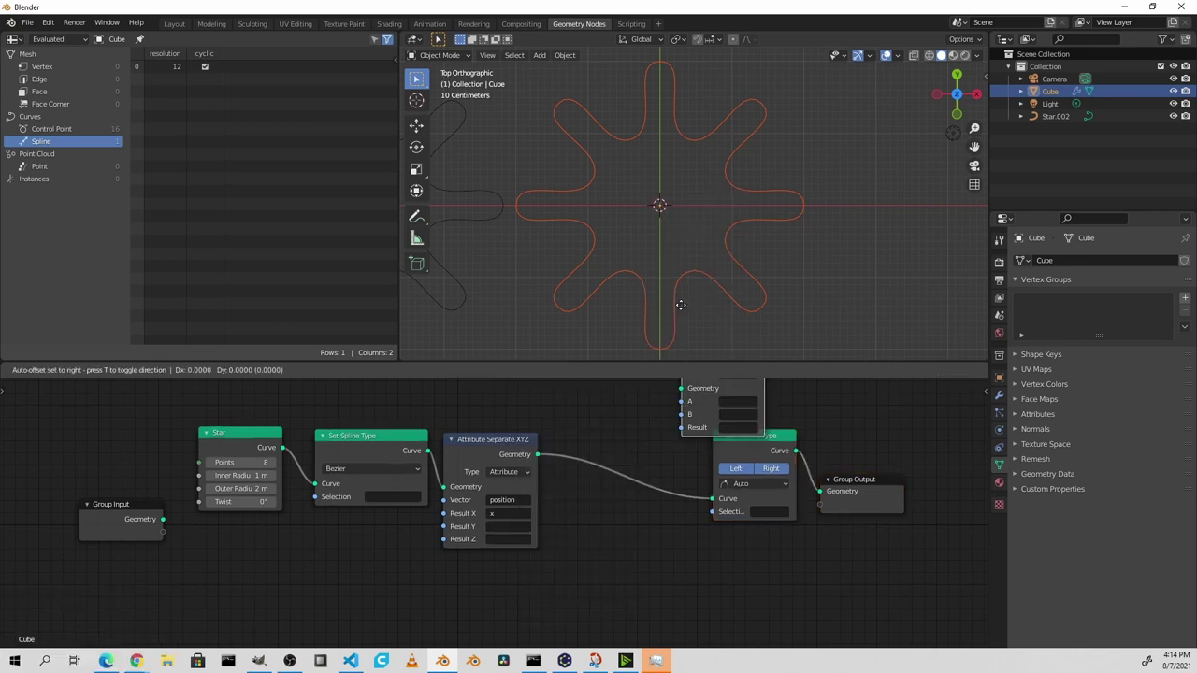
{"action": "left_click", "coordinate": [692, 487]}
{"action": "scroll", "coordinate": [714, 501], "scroll_direction": "up", "scroll_amount": 2}
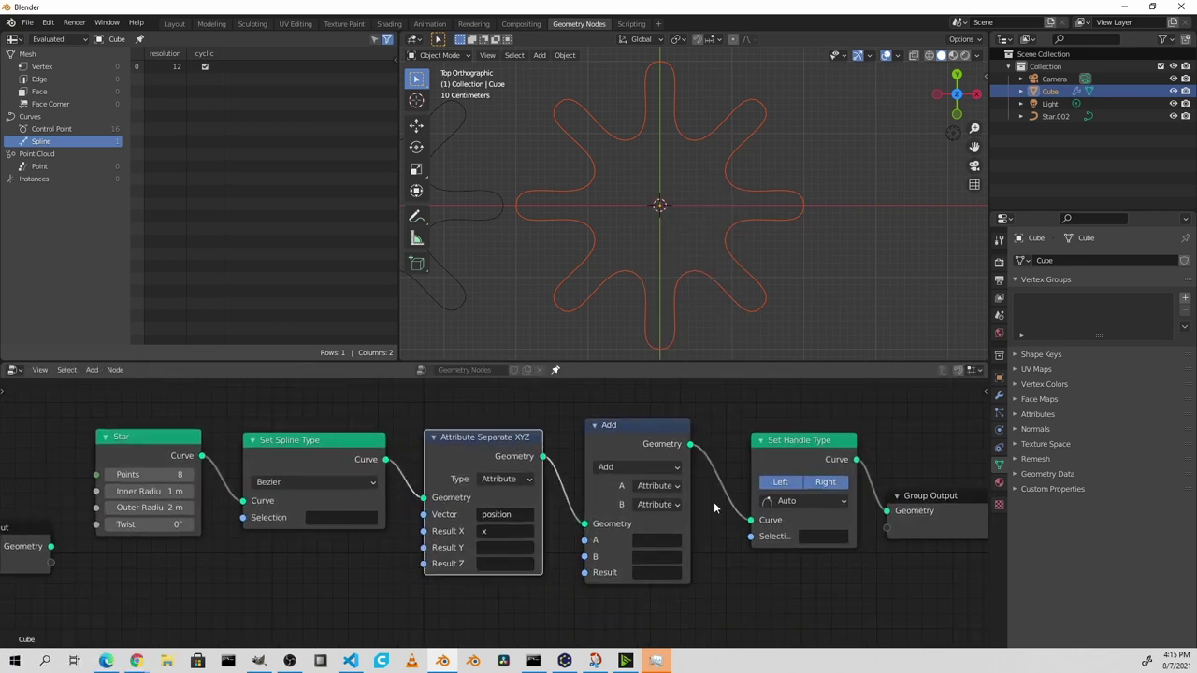
{"action": "left_click", "coordinate": [609, 466]}
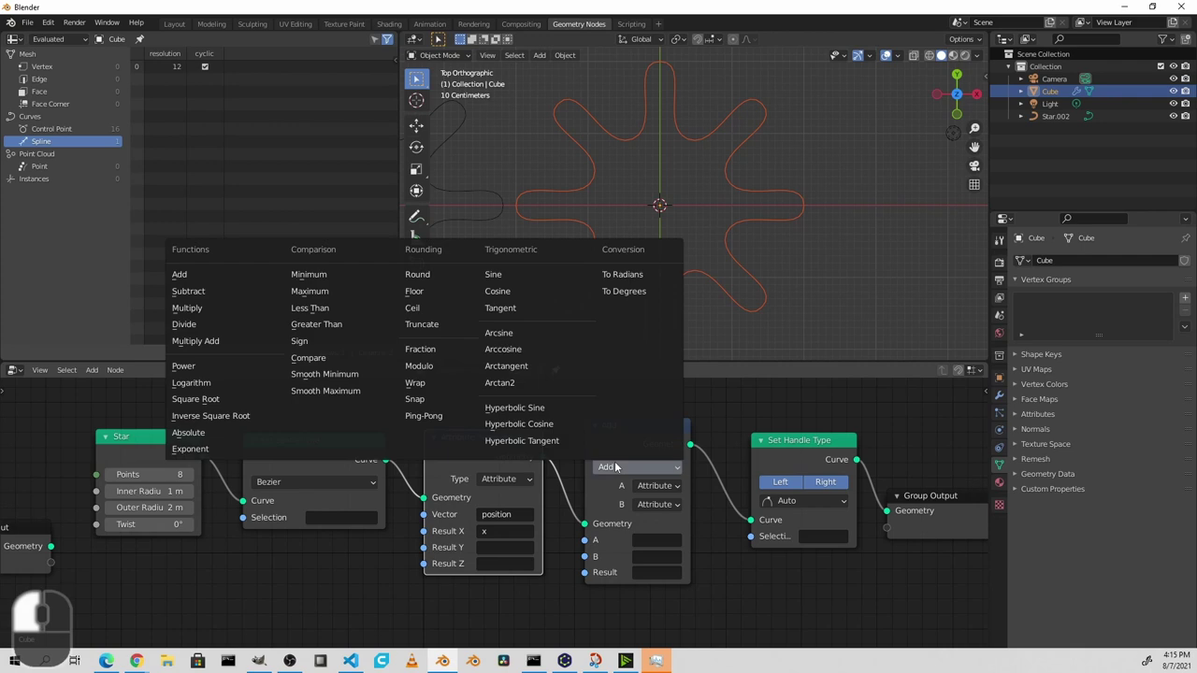
{"action": "left_click", "coordinate": [340, 327]}
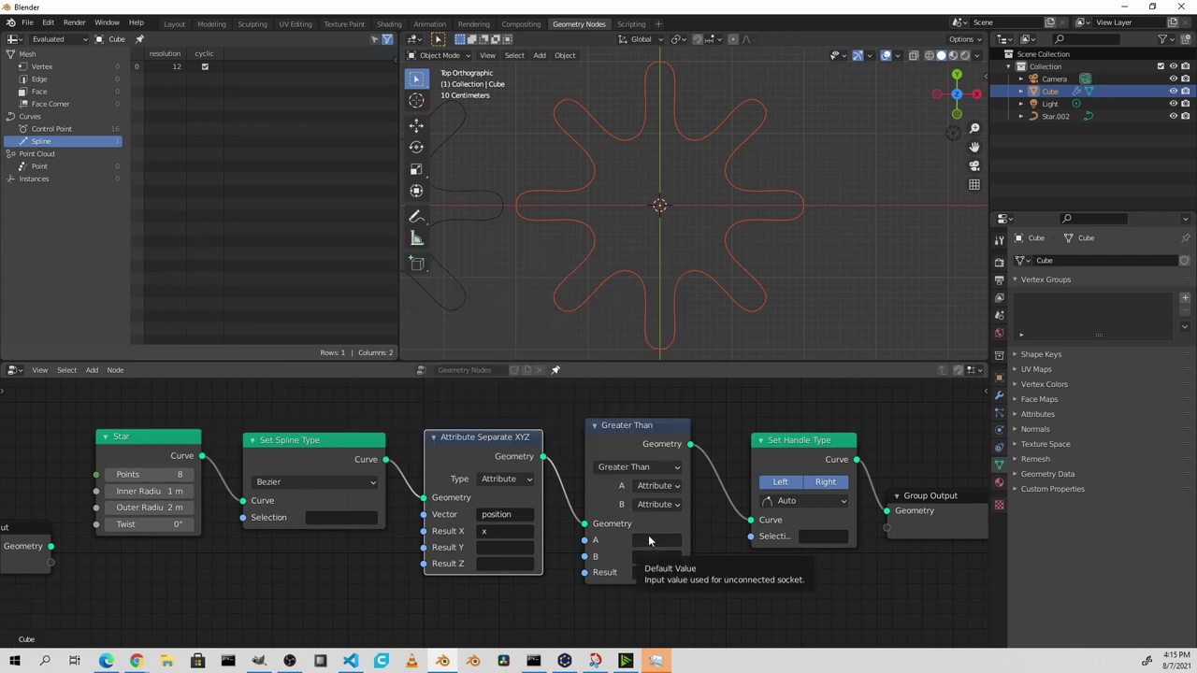
{"action": "left_click", "coordinate": [656, 539]}
{"action": "type", "text": "x"}
{"action": "left_click", "coordinate": [655, 382]}
{"action": "left_click", "coordinate": [655, 540]}
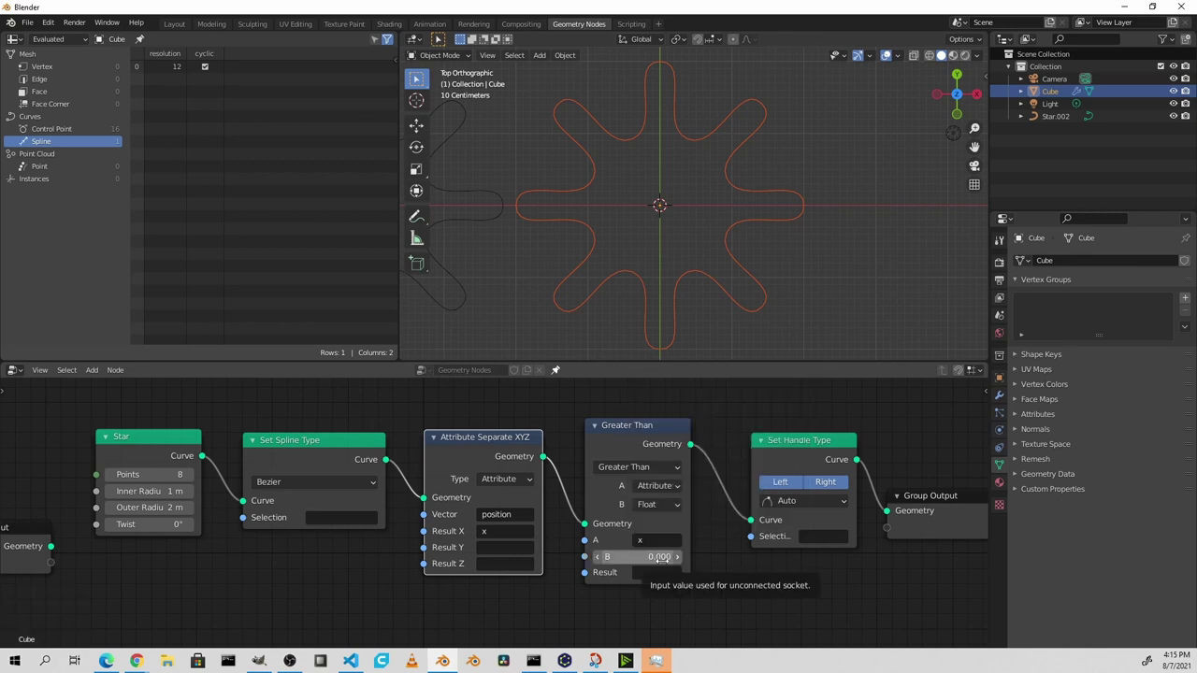
{"action": "left_click", "coordinate": [661, 573]}
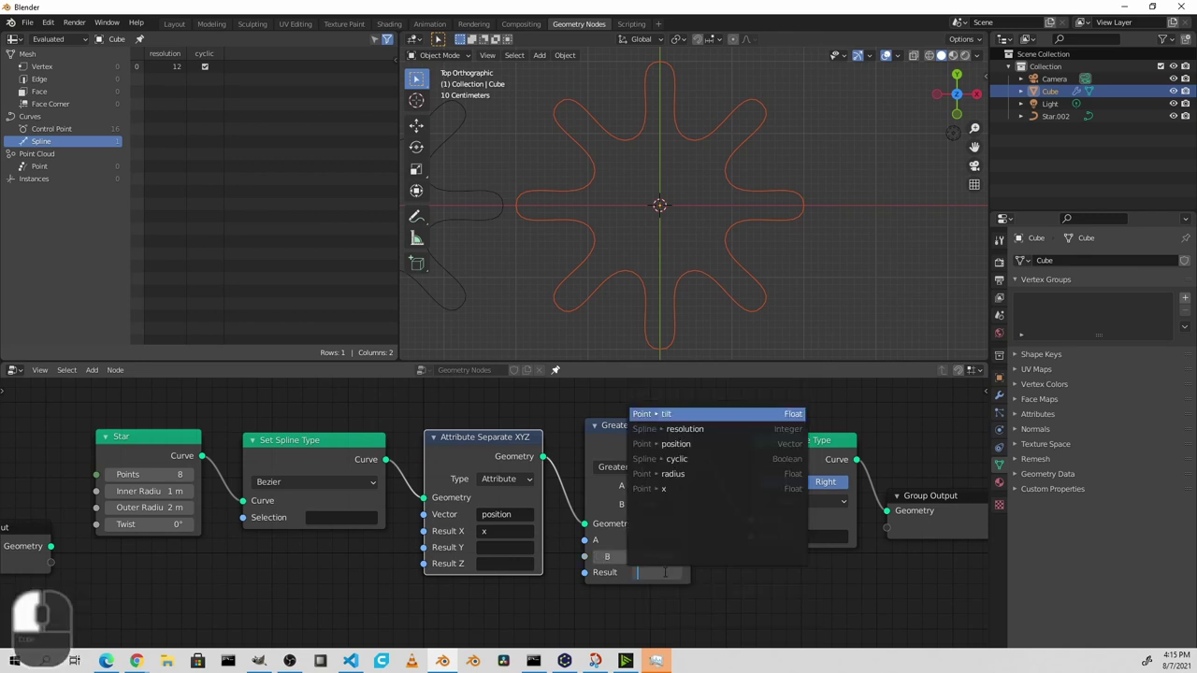
{"action": "type", "text": "convert"}
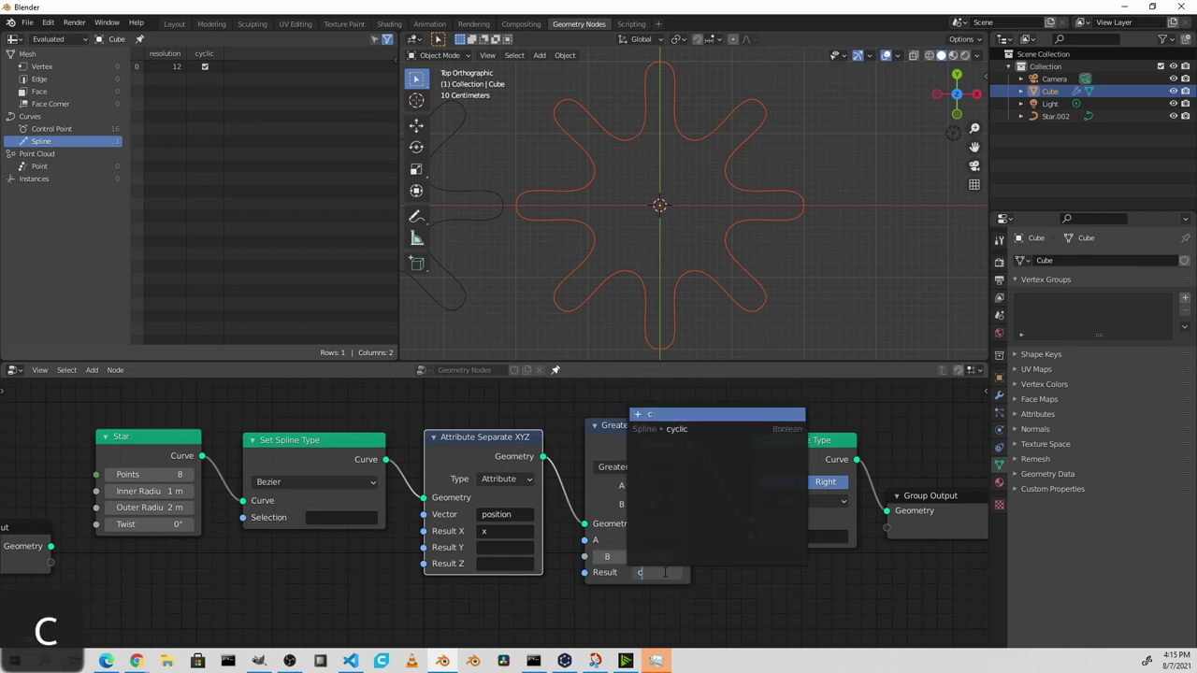
{"action": "key", "text": "Return"}
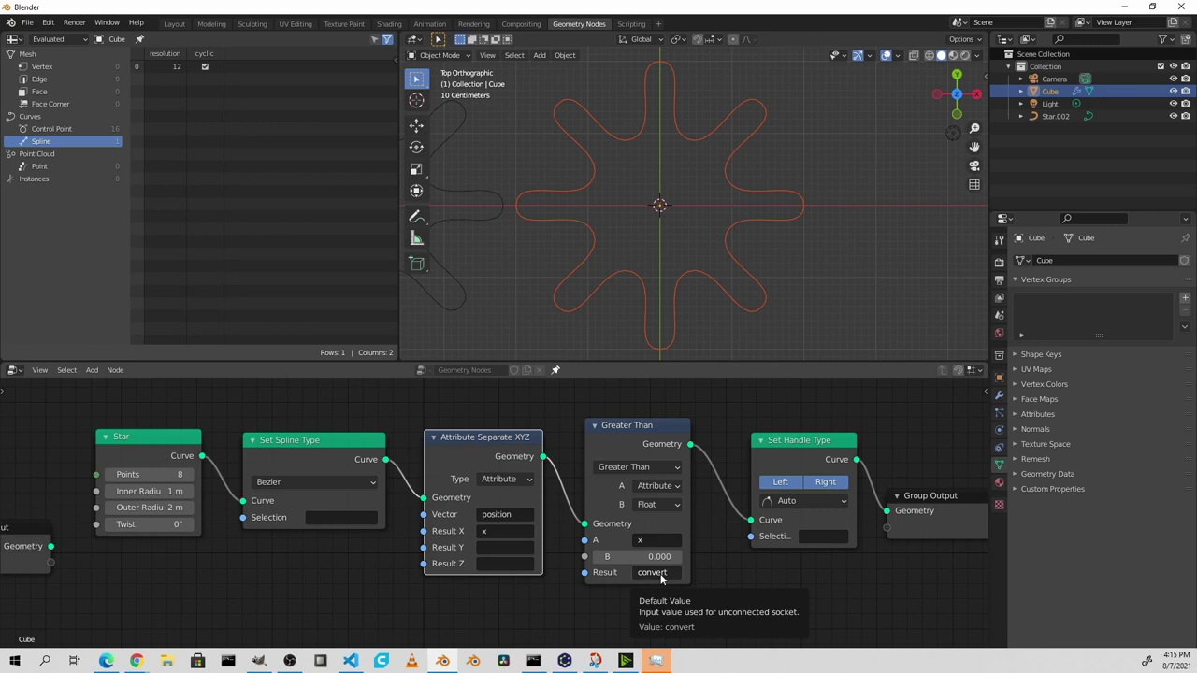
{"action": "left_click", "coordinate": [817, 535]}
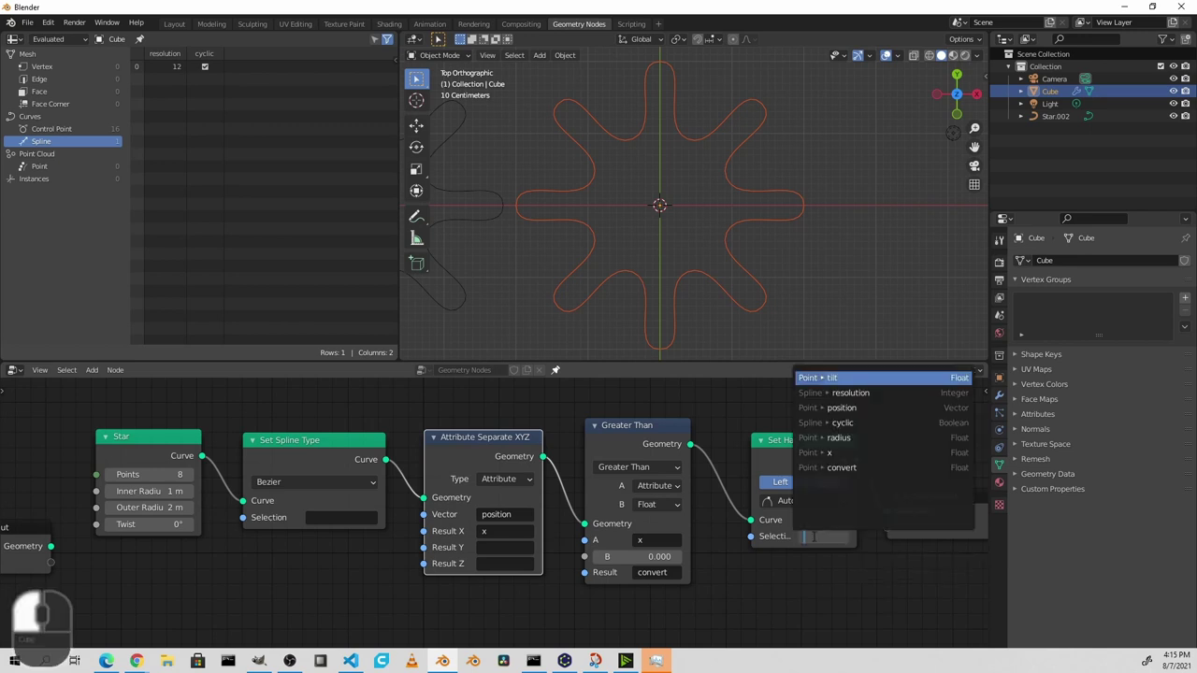
- Use convert as Set Handle Type's selection and lower the Greater Than threshold B to -0.100
{"action": "left_click", "coordinate": [823, 378]}
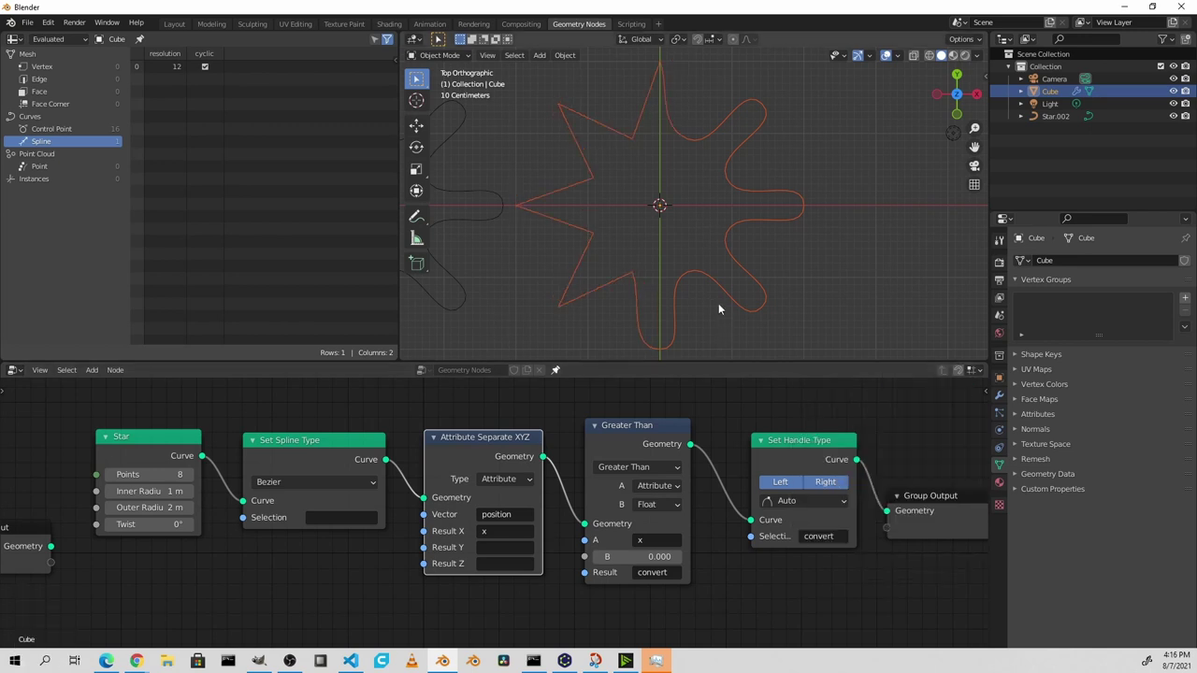
{"action": "mouse_move", "coordinate": [645, 557]}
{"action": "left_mouse_down"}
{"action": "mouse_move", "coordinate": [589, 556]}
{"action": "mouse_move", "coordinate": [673, 557]}
{"action": "mouse_move", "coordinate": [658, 557]}
{"action": "left_mouse_up"}
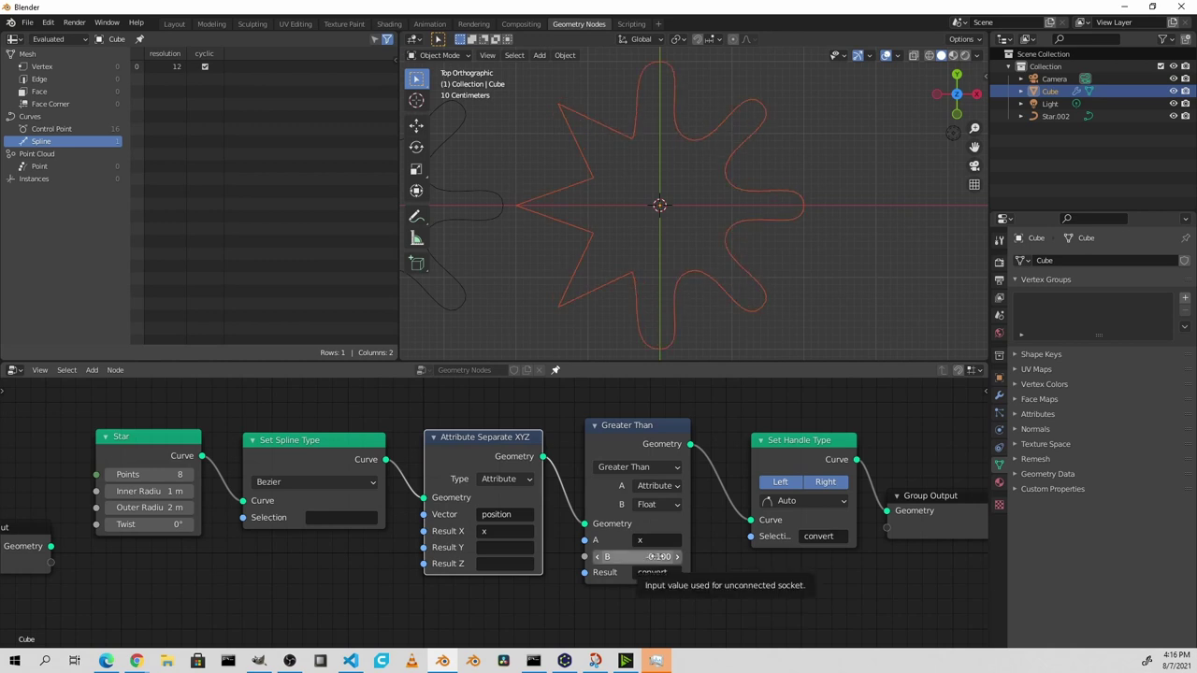